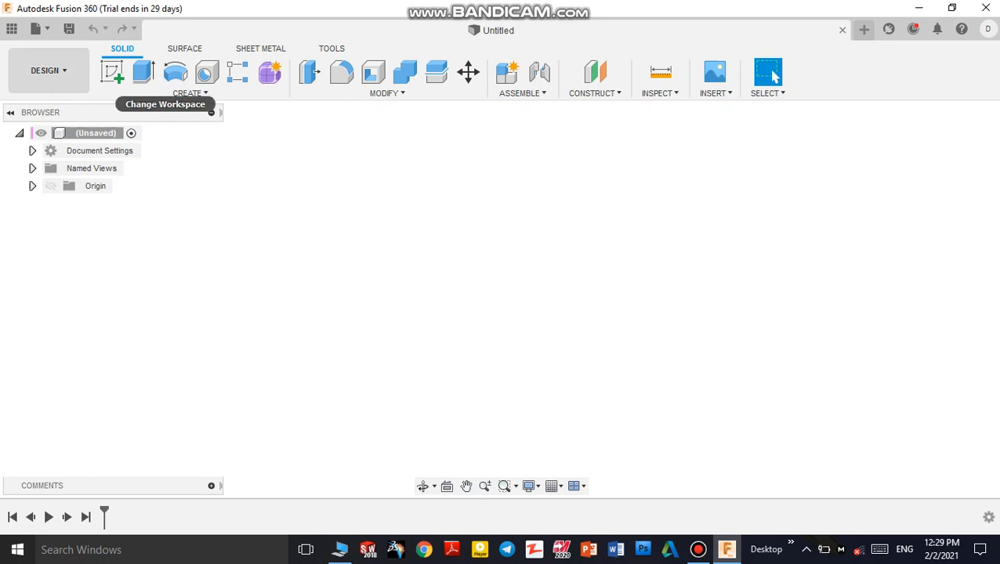
Look through the available workspaces and choose the Design workspace.
click(49, 71)
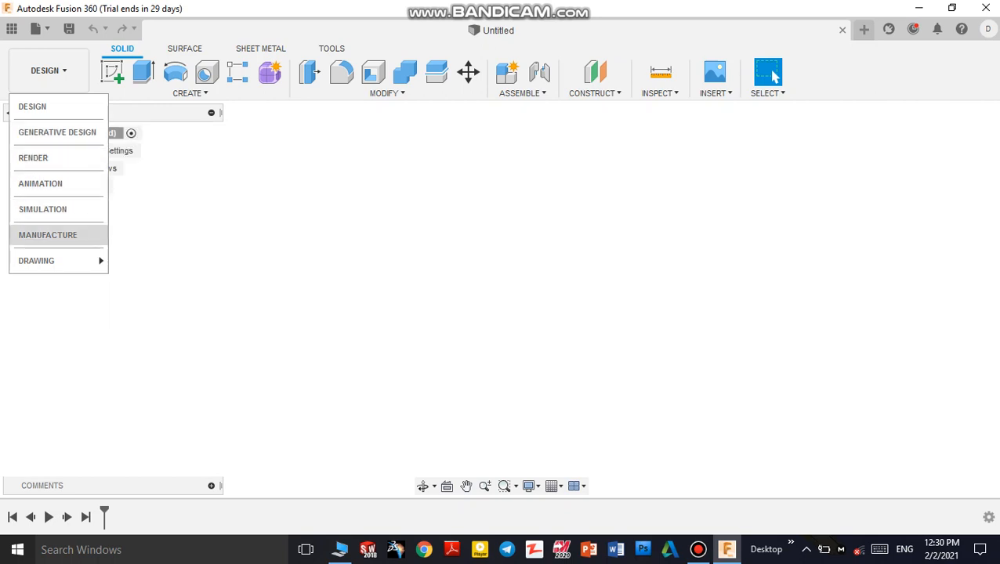
mouse_move(47, 260)
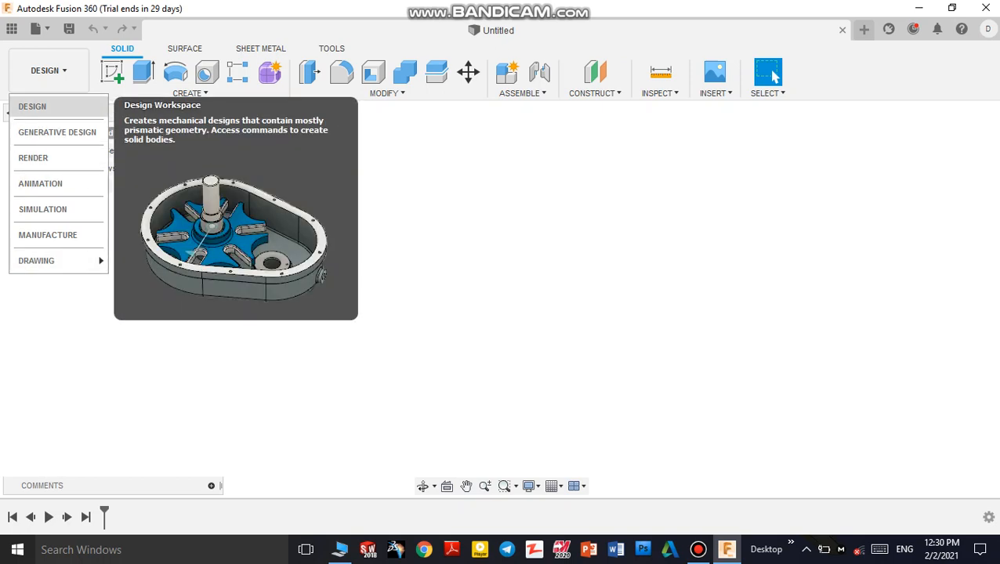
click(32, 105)
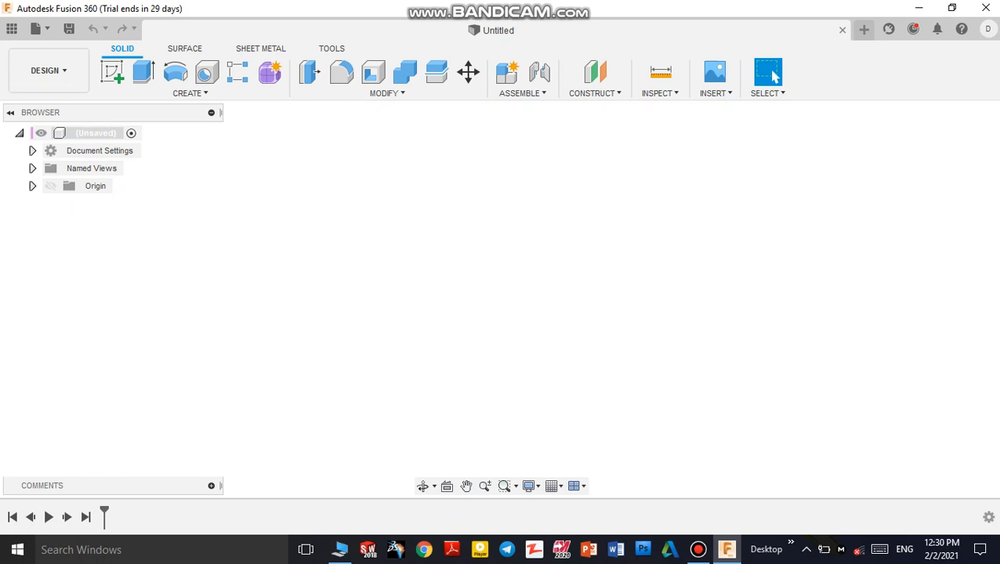
Add two standard internal components under the unsaved top-level document, each activated on creation.
right_click(101, 133)
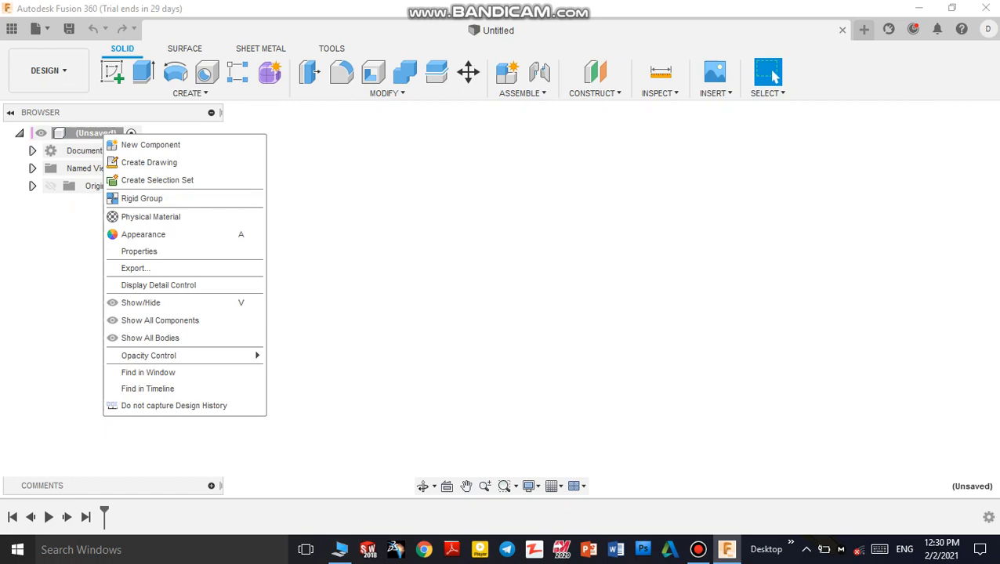
click(150, 216)
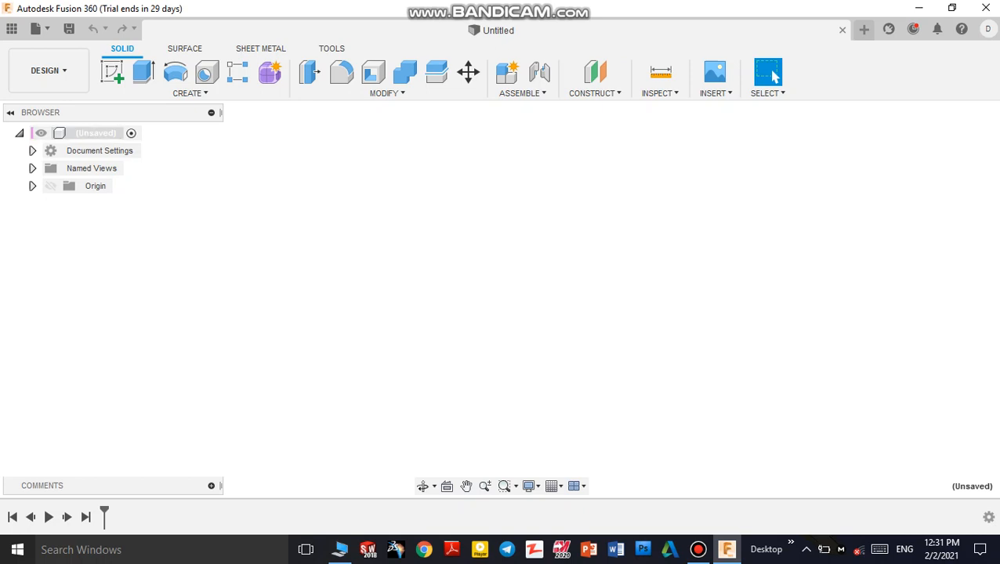
right_click(95, 134)
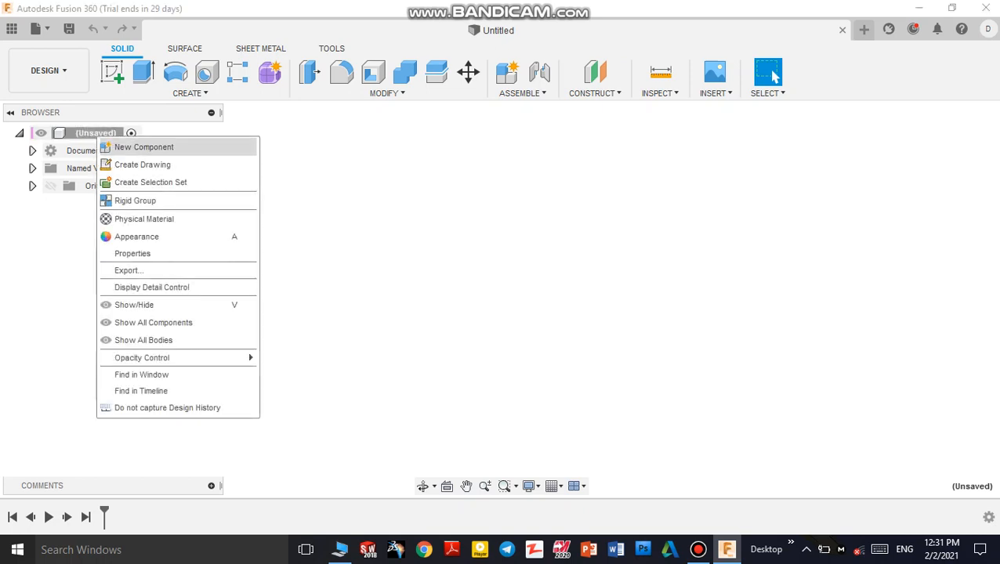
key(Return)
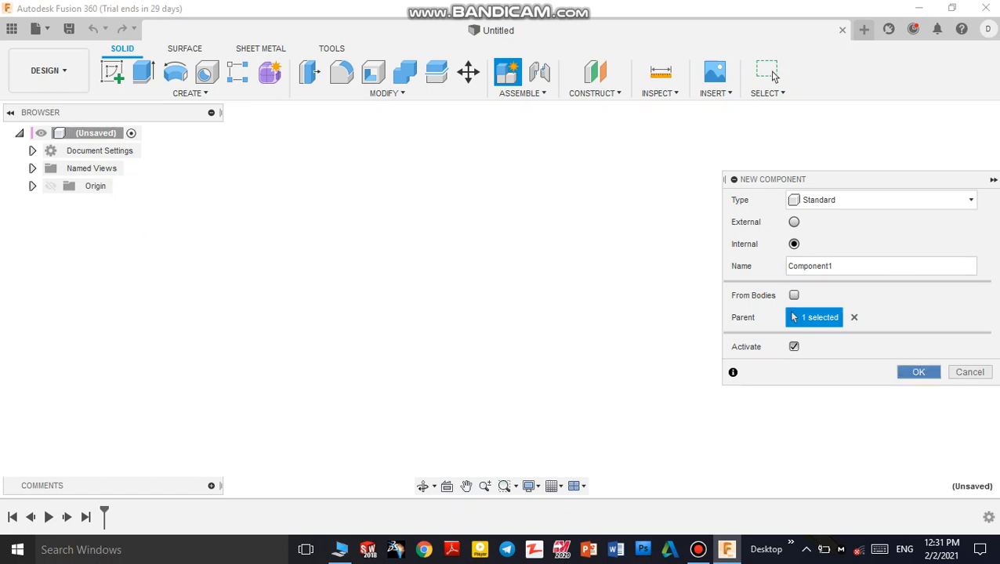
key(Return)
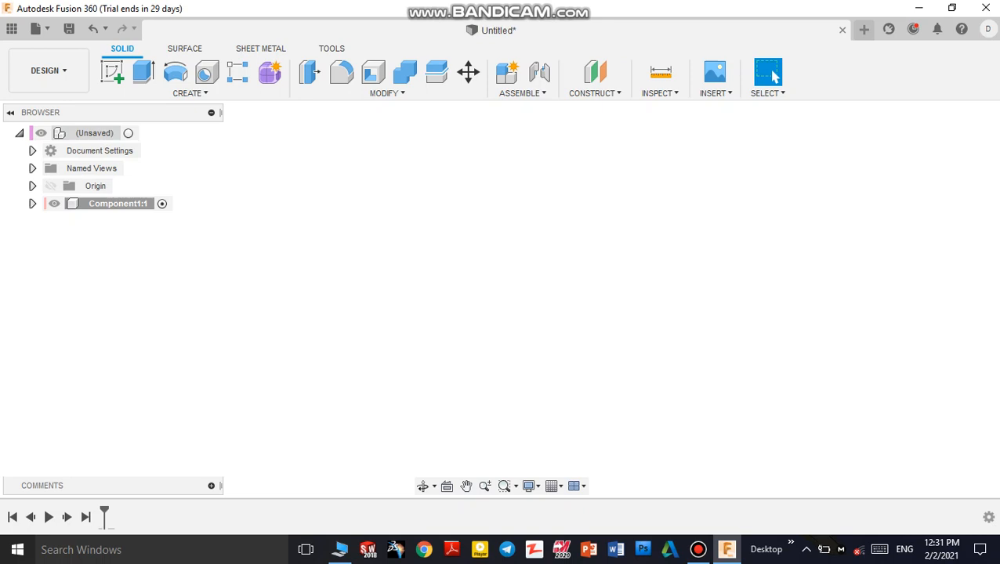
right_click(94, 134)
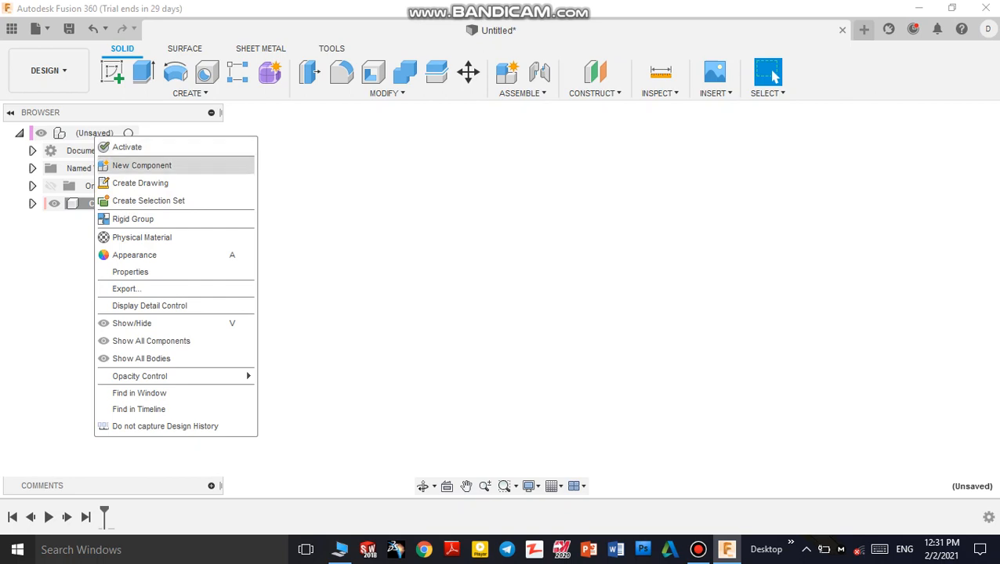
click(141, 165)
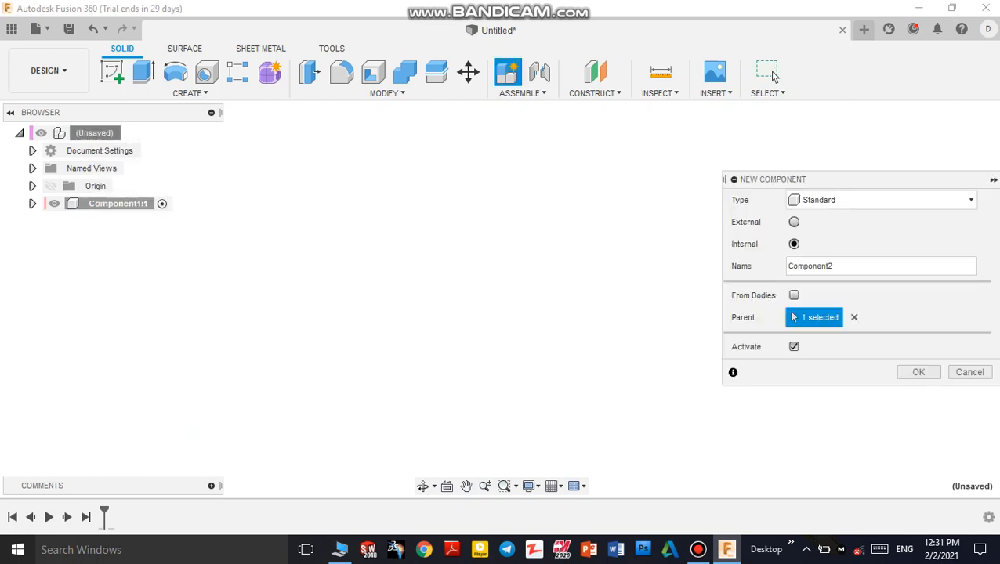
key(Return)
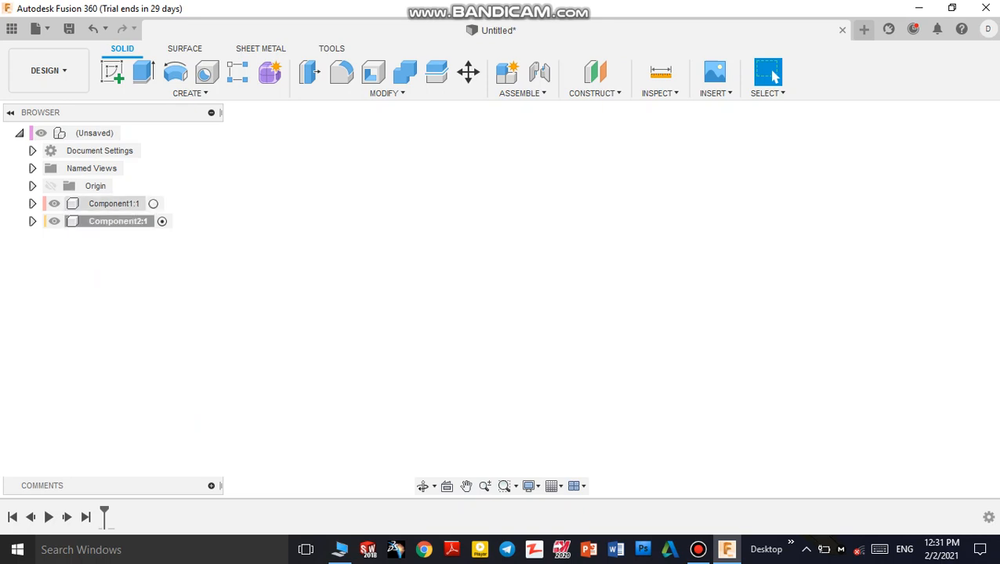
Activate the first component in place of the second and expand its contents in the browser tree.
click(153, 203)
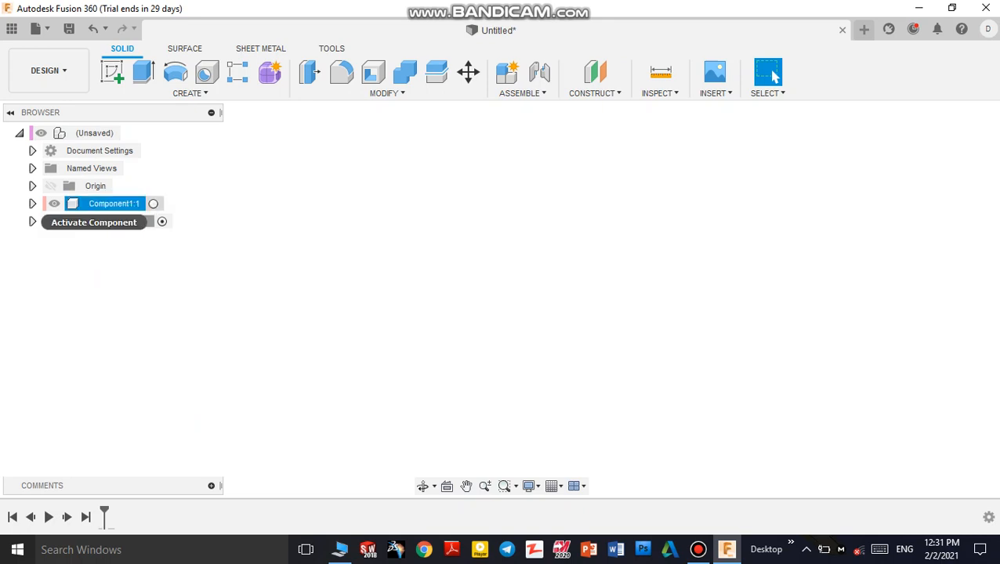
click(153, 204)
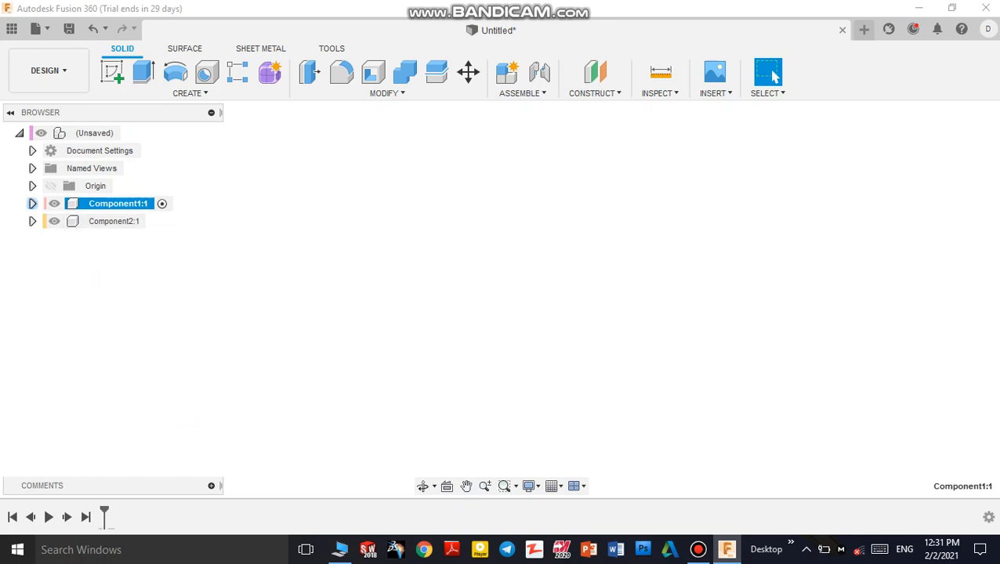
click(32, 203)
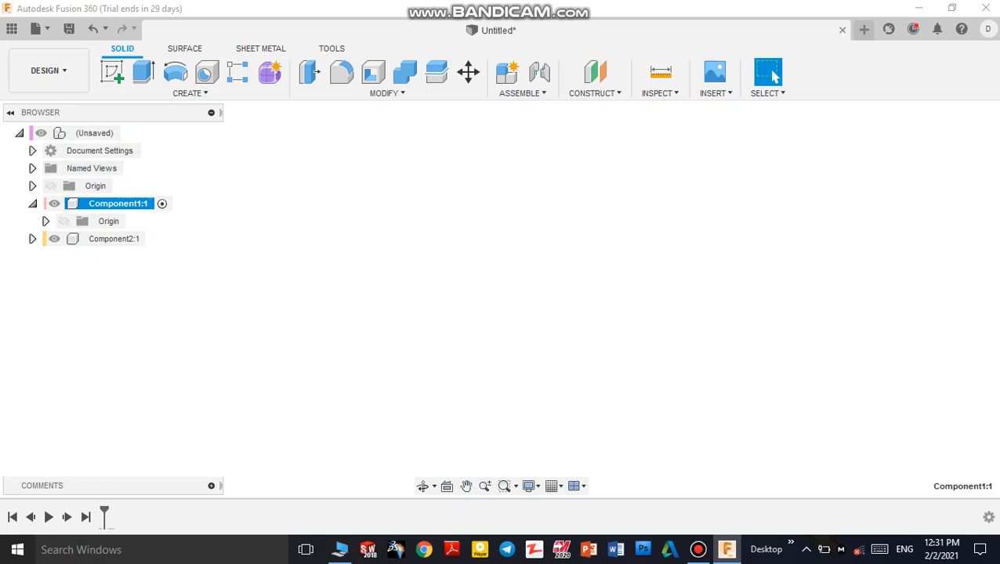
Examine the unit types offered for the document's active units, and leave without choosing a different one.
click(32, 151)
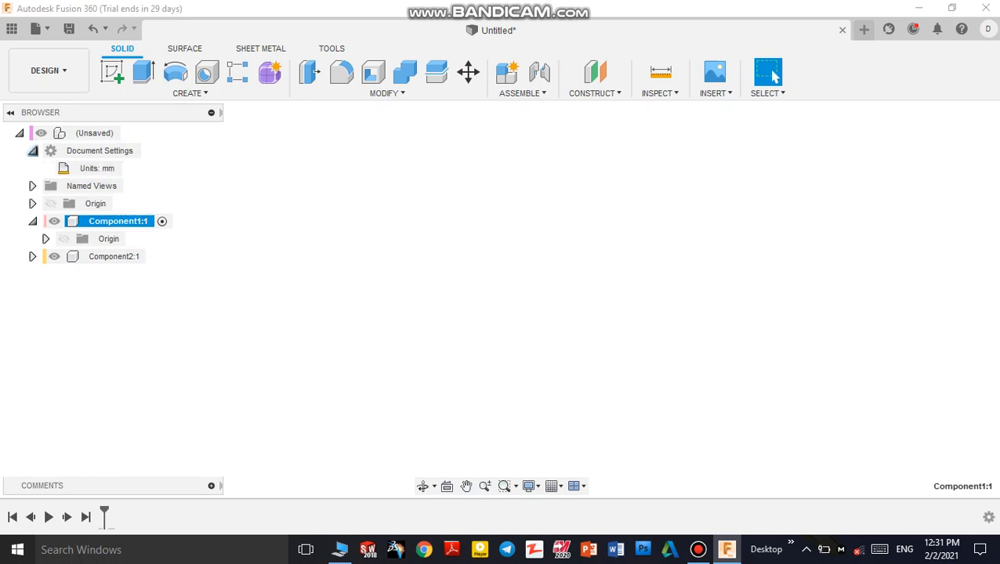
mouse_move(97, 168)
click(130, 168)
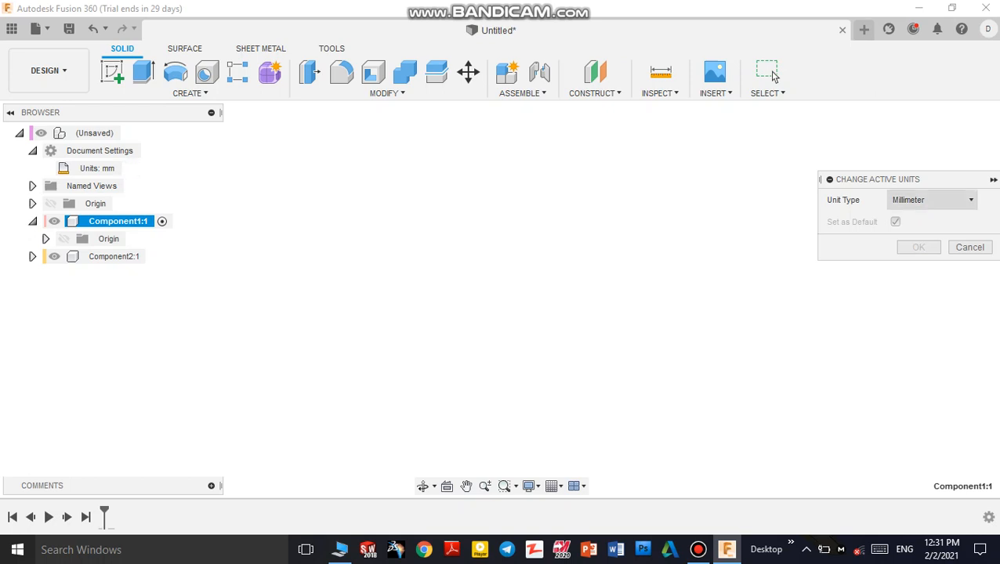
click(932, 200)
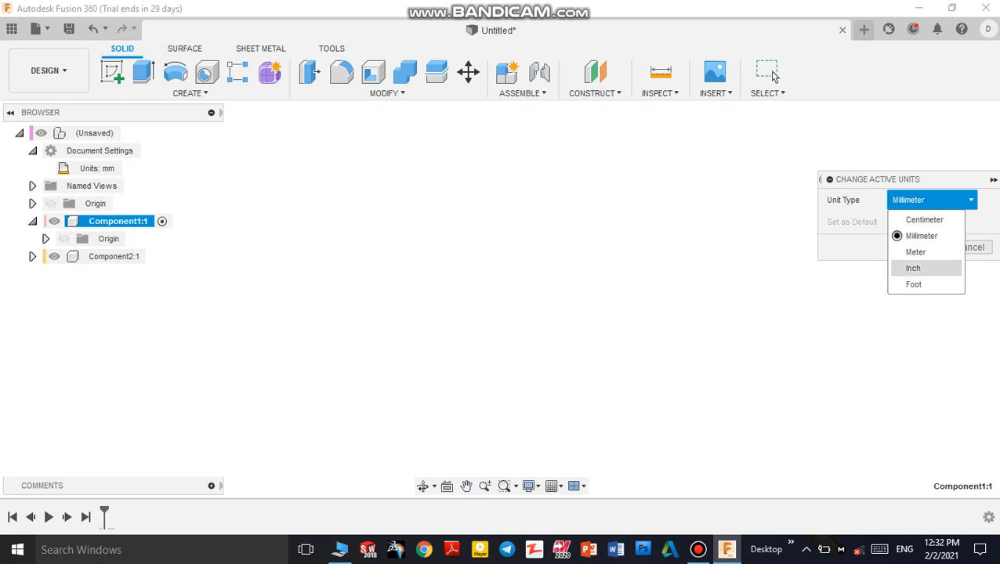
key(Escape)
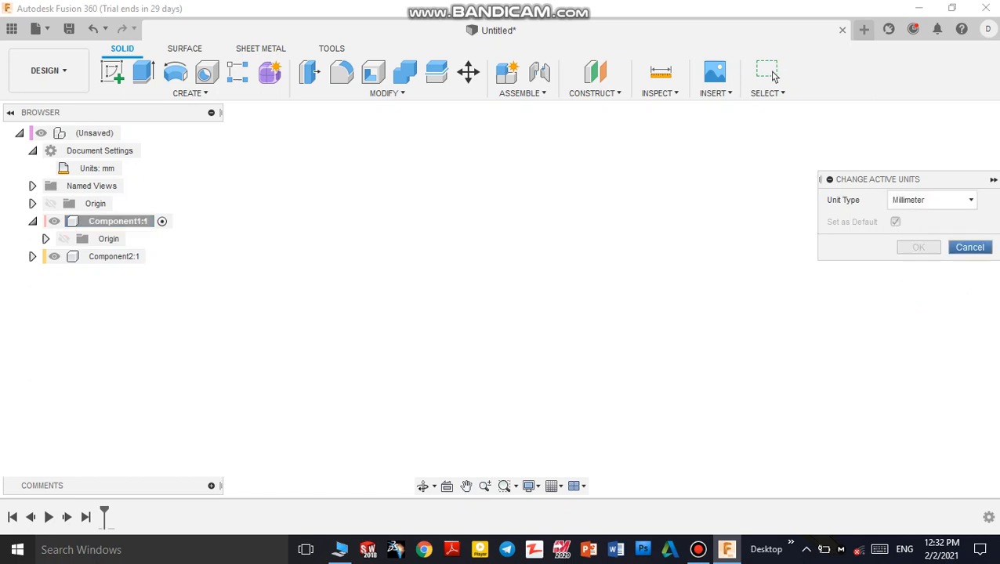
click(773, 75)
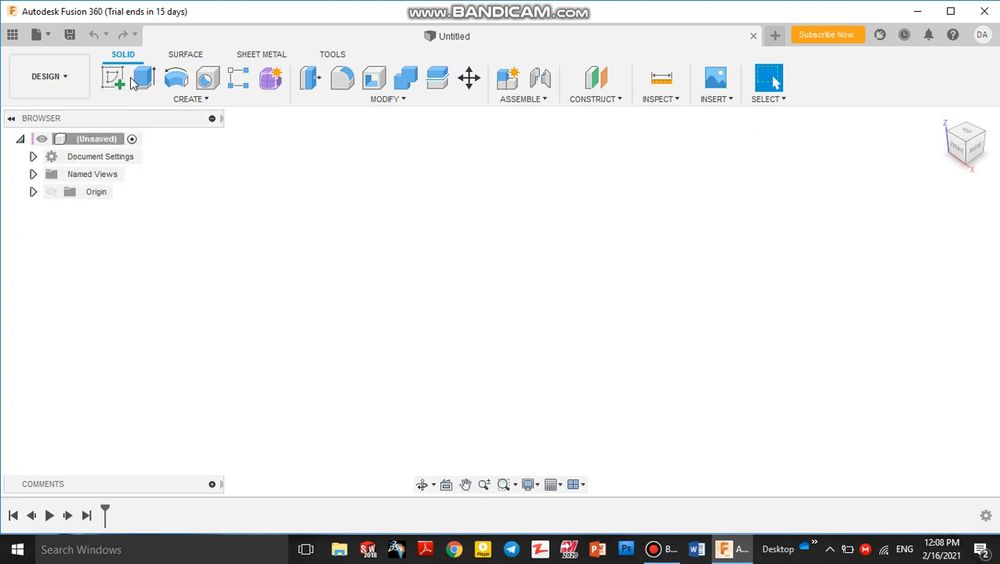
Start a new sketch on the front origin plane (XZ).
click(109, 81)
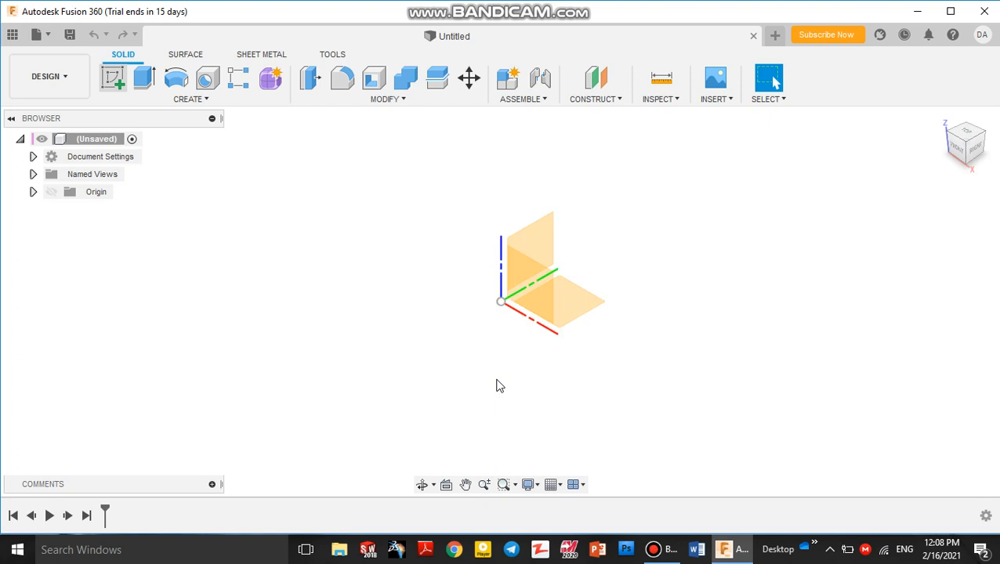
click(499, 246)
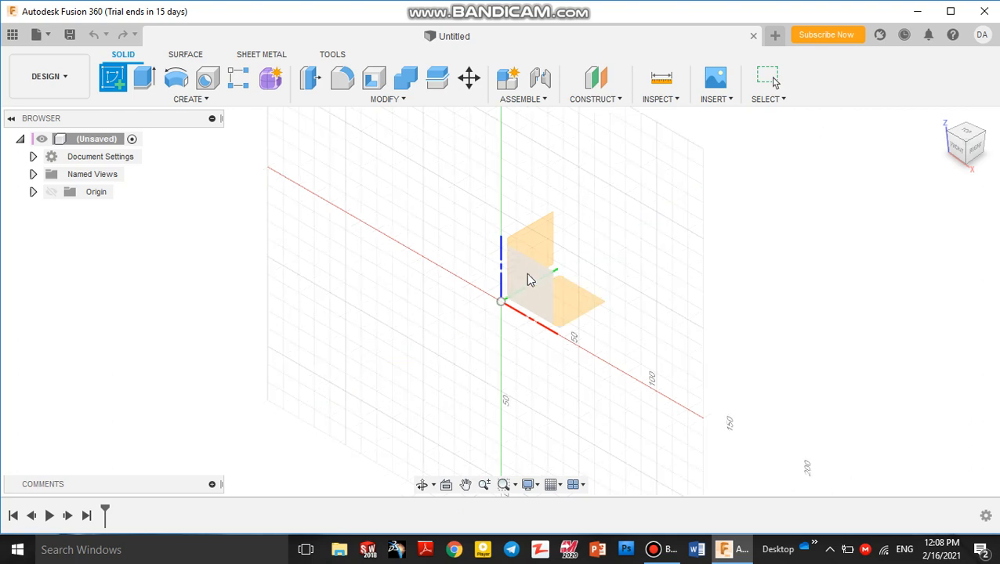
click(546, 314)
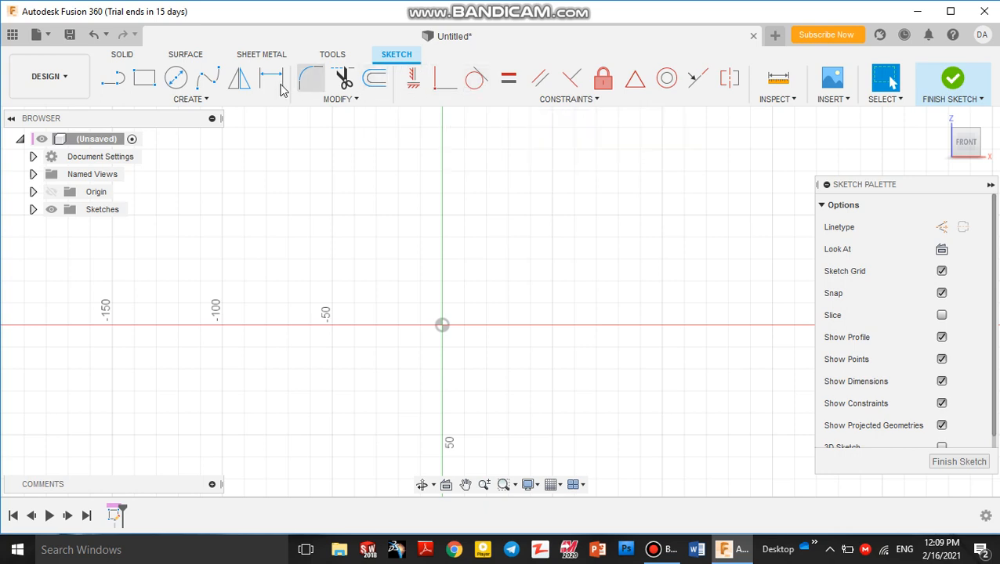
Draw a two-point rectangle about 150 mm wide and 90 mm high around the sketch origin, and end the Rectangle command.
click(145, 80)
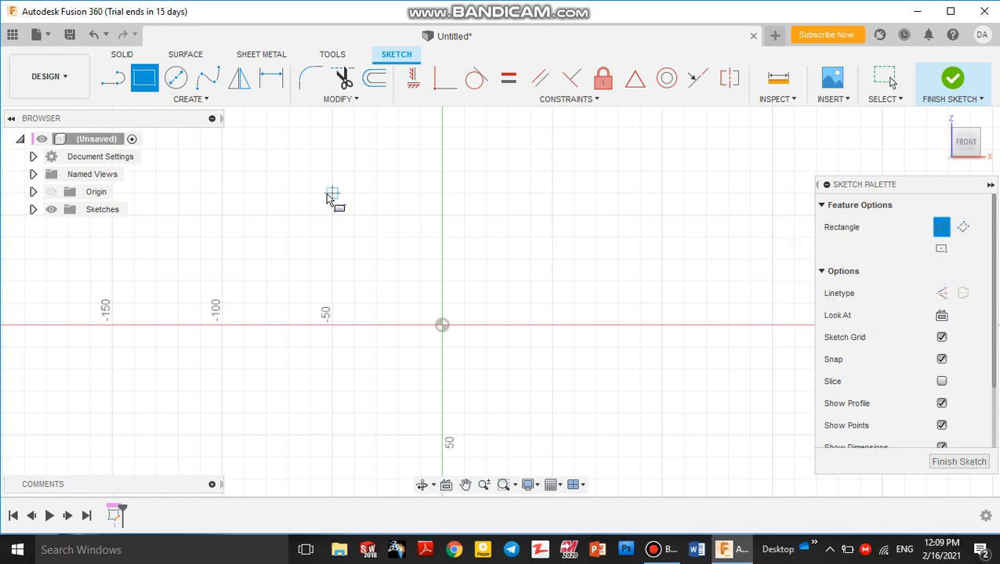
click(332, 215)
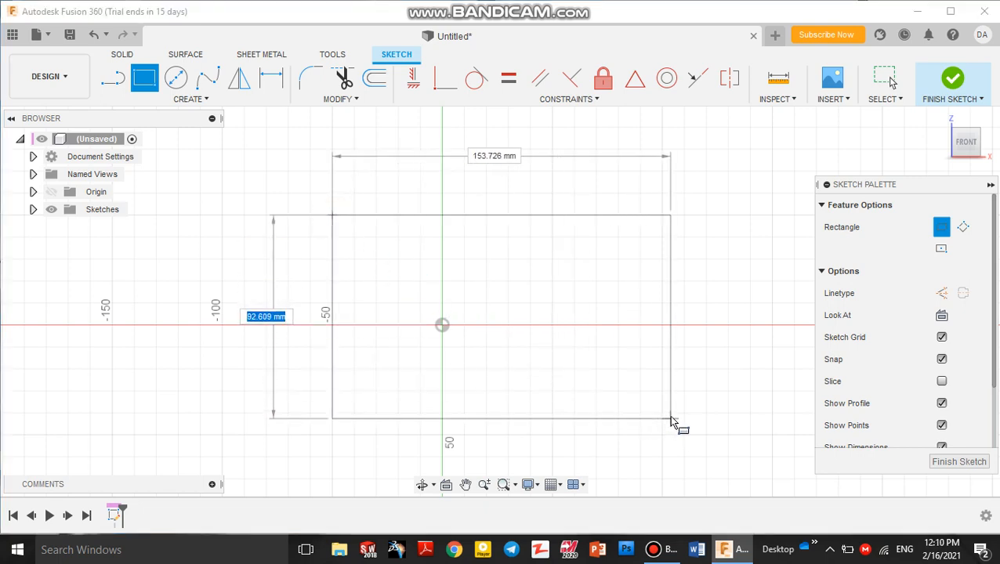
key(Tab)
key(Tab)
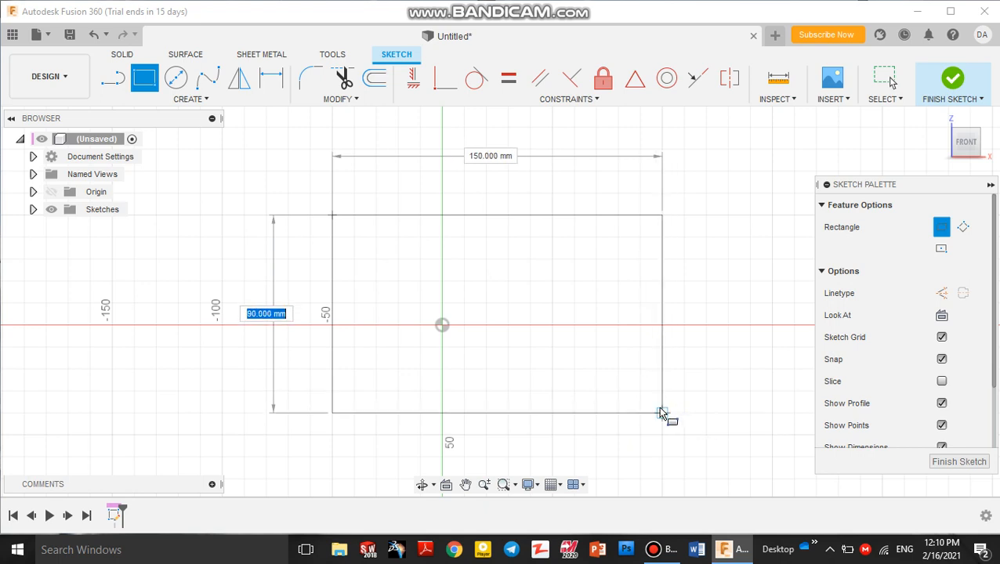
click(661, 411)
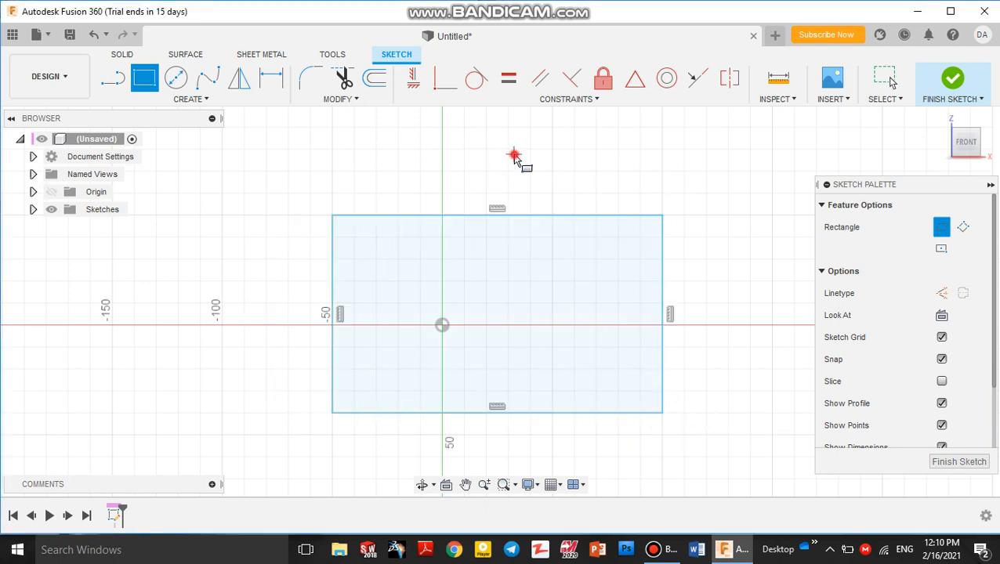
click(514, 155)
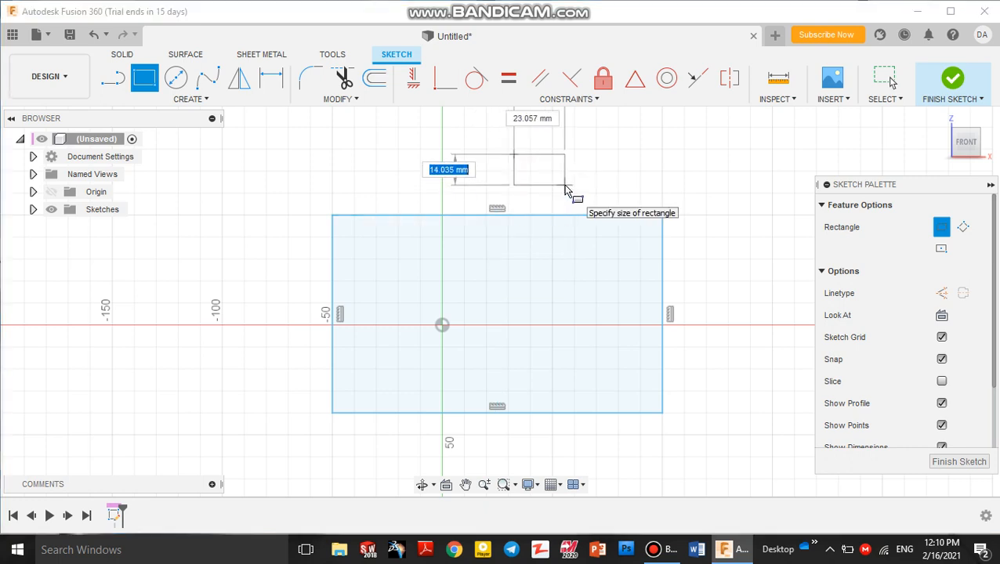
key(Escape)
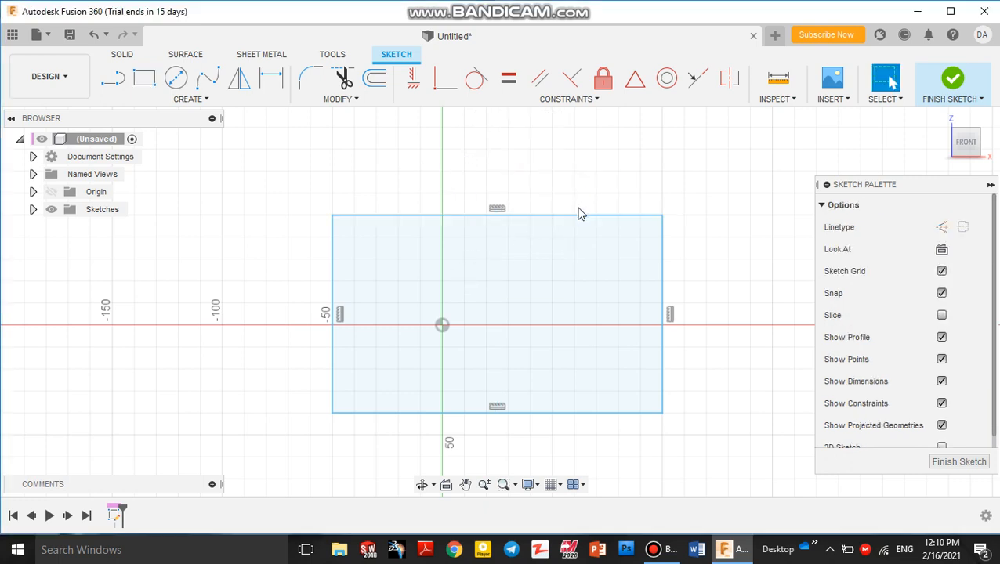
Dimension the rectangle's upper horizontal edge and set its length to 200 mm.
click(280, 77)
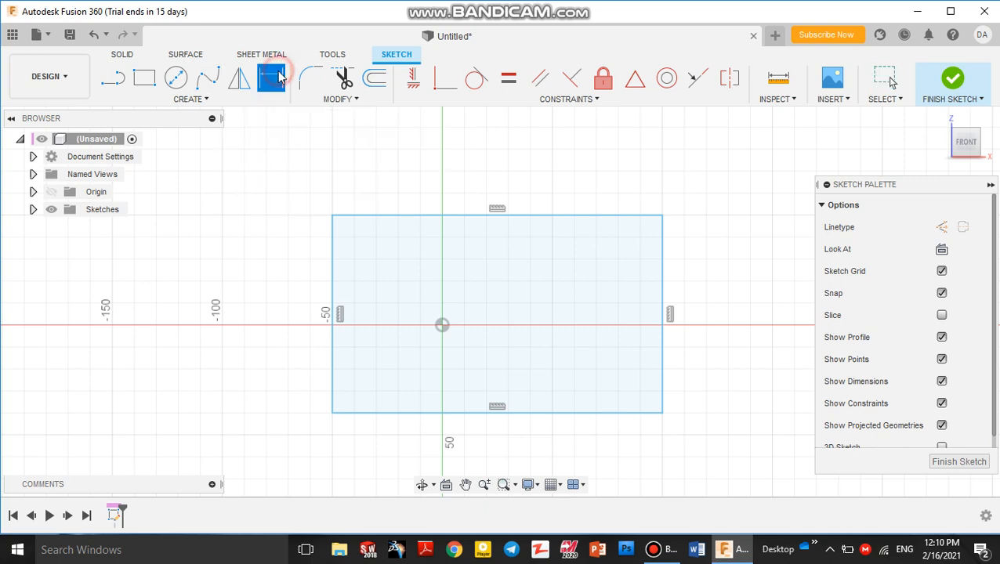
click(572, 218)
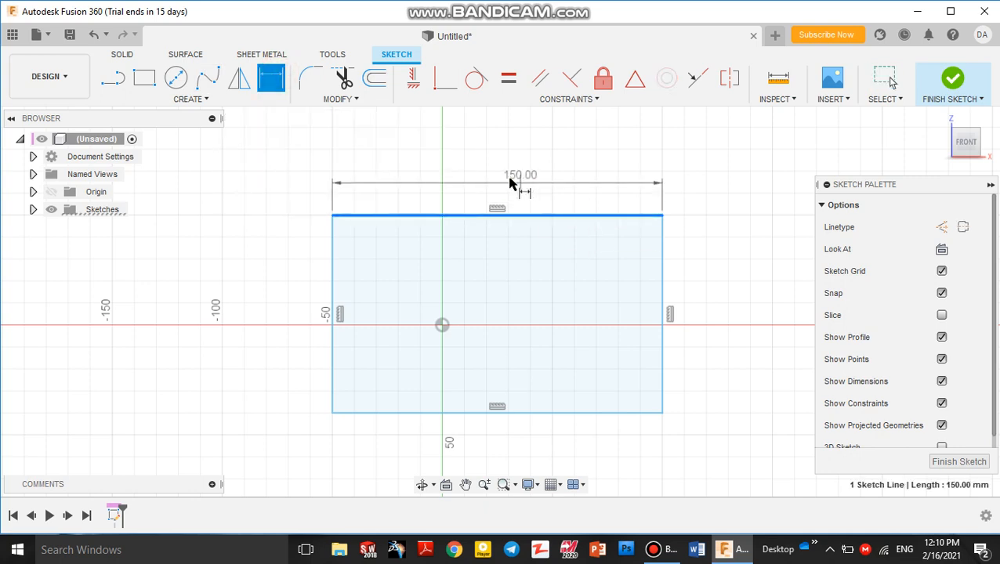
click(480, 175)
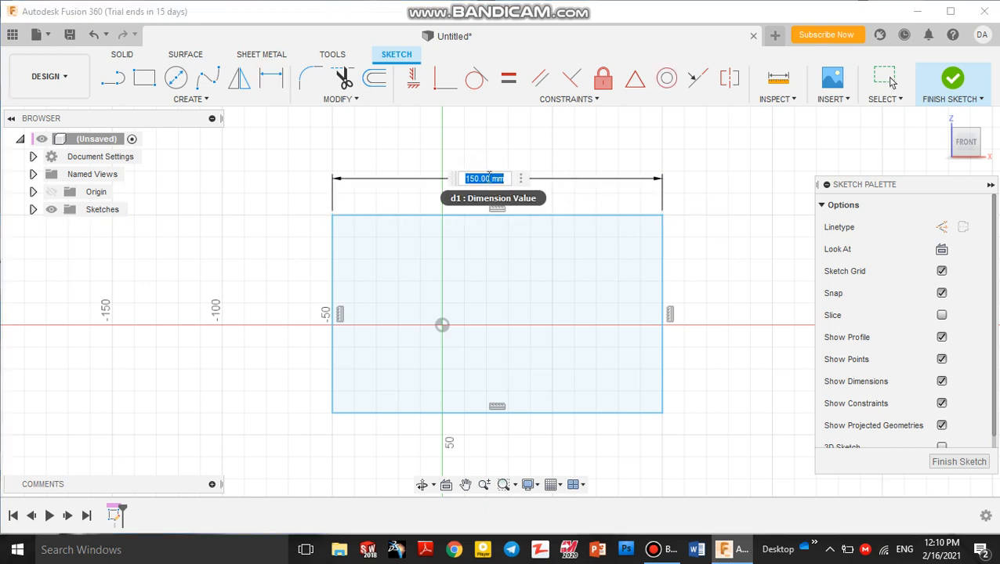
text(200)
key(Return)
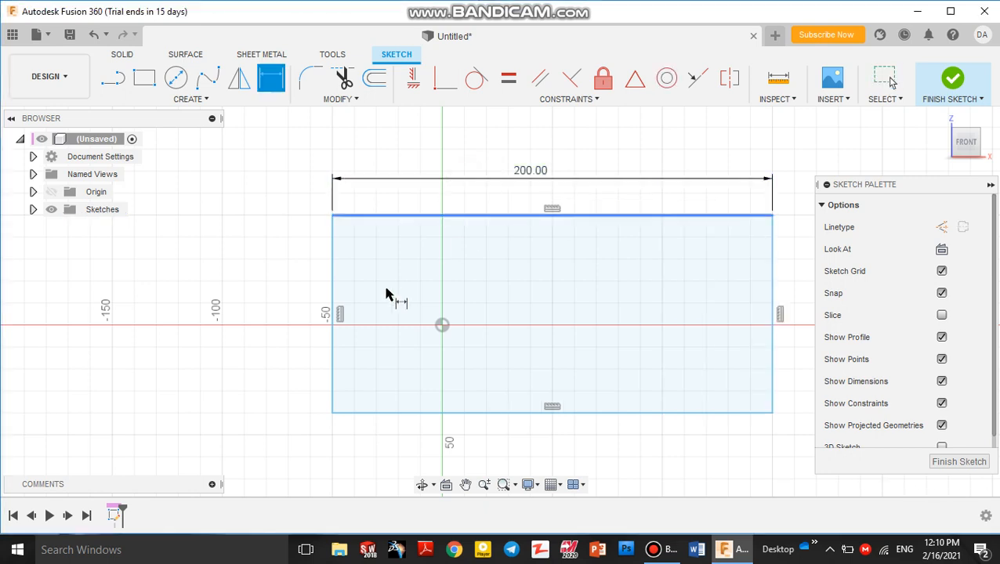
Dimension the rectangle's left vertical edge and set its length to 100 mm.
click(331, 296)
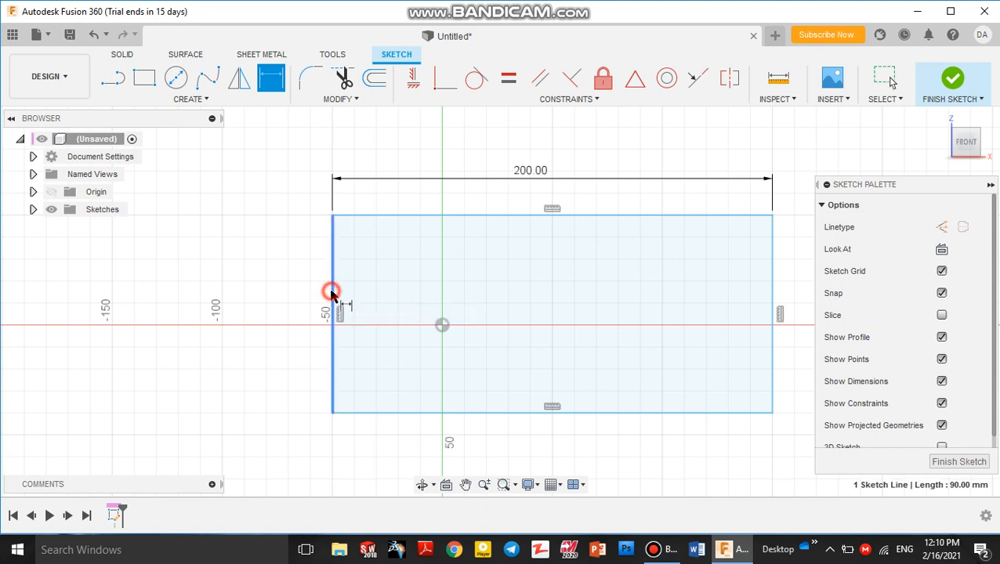
click(257, 307)
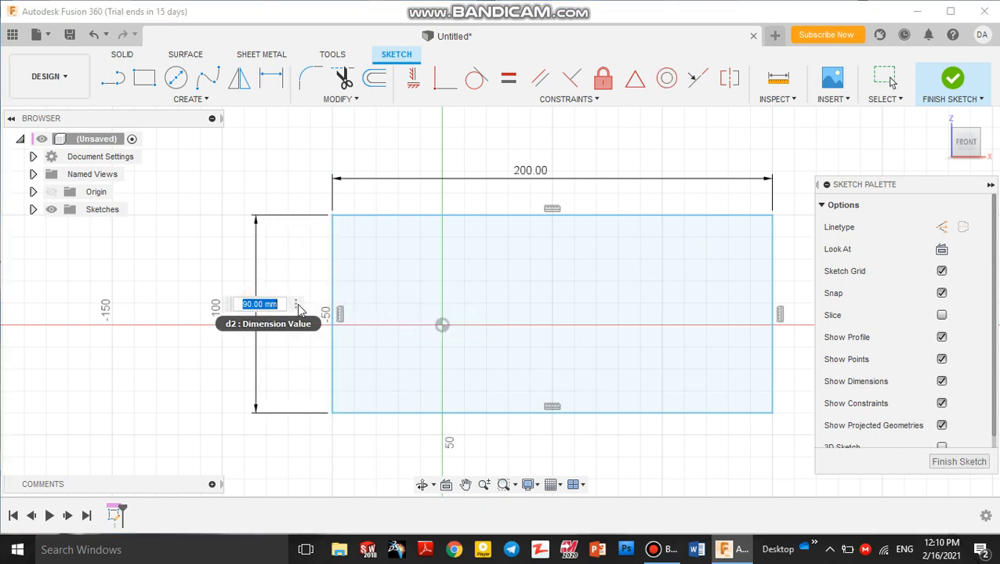
text(100)
key(Return)
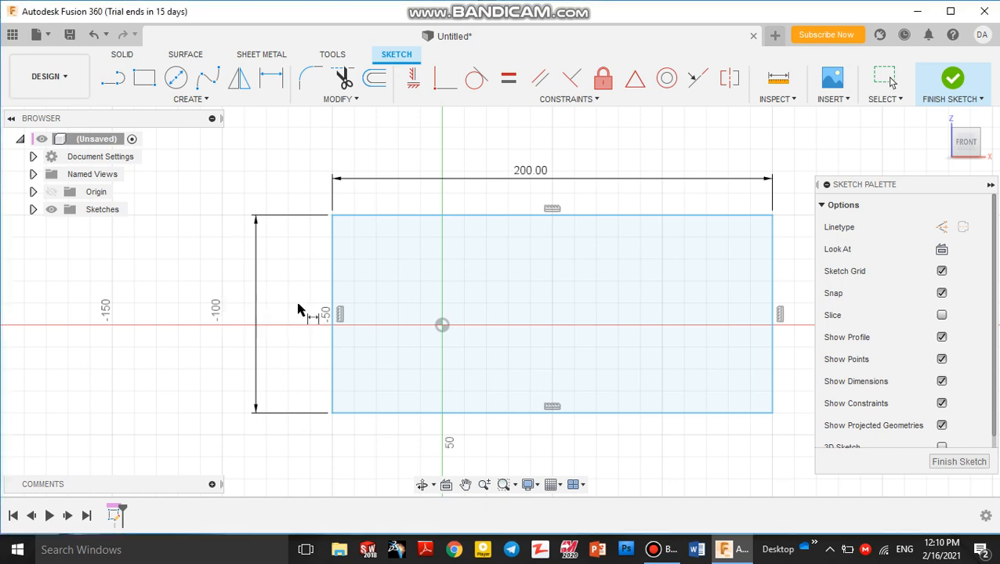
End the dimensioning and draw a center-diameter circle about 59 mm in diameter at the middle of the rectangle.
click(416, 130)
key(Escape)
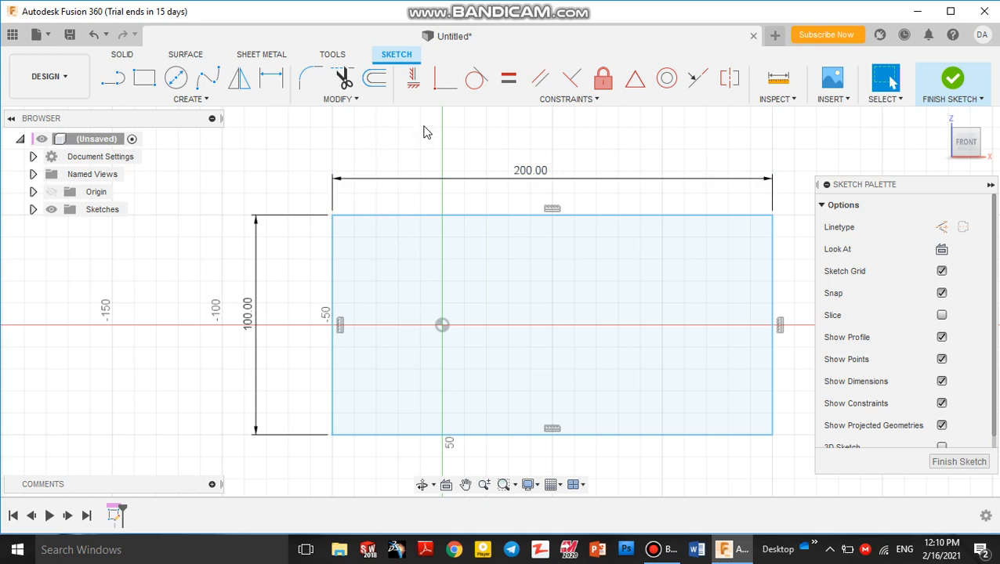
click(610, 332)
key(Escape)
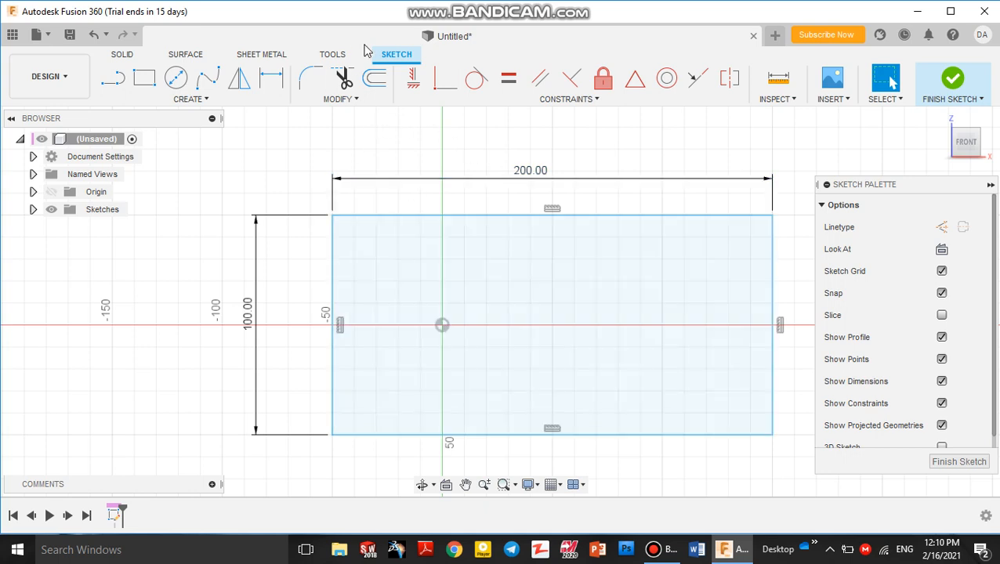
click(180, 79)
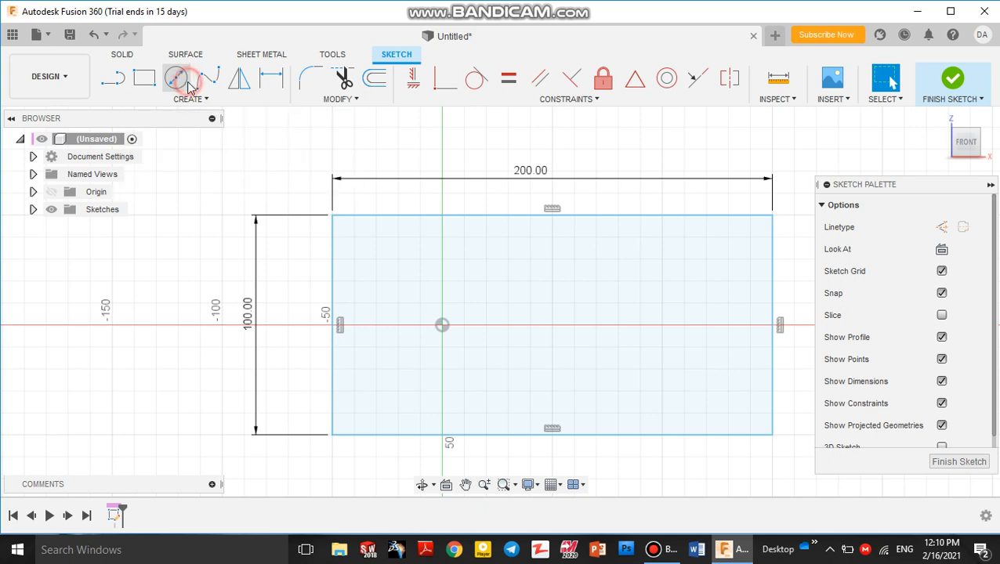
click(552, 326)
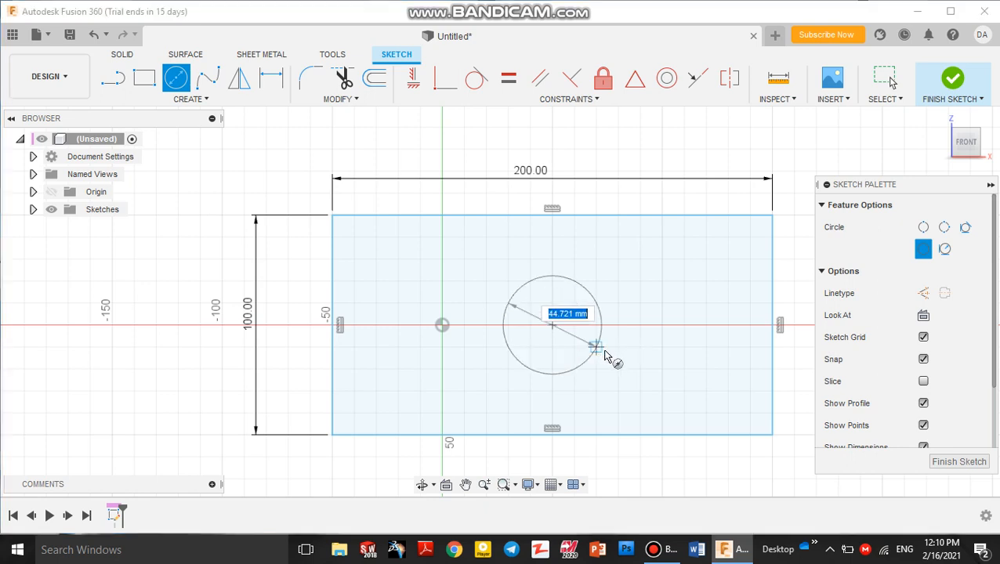
click(611, 356)
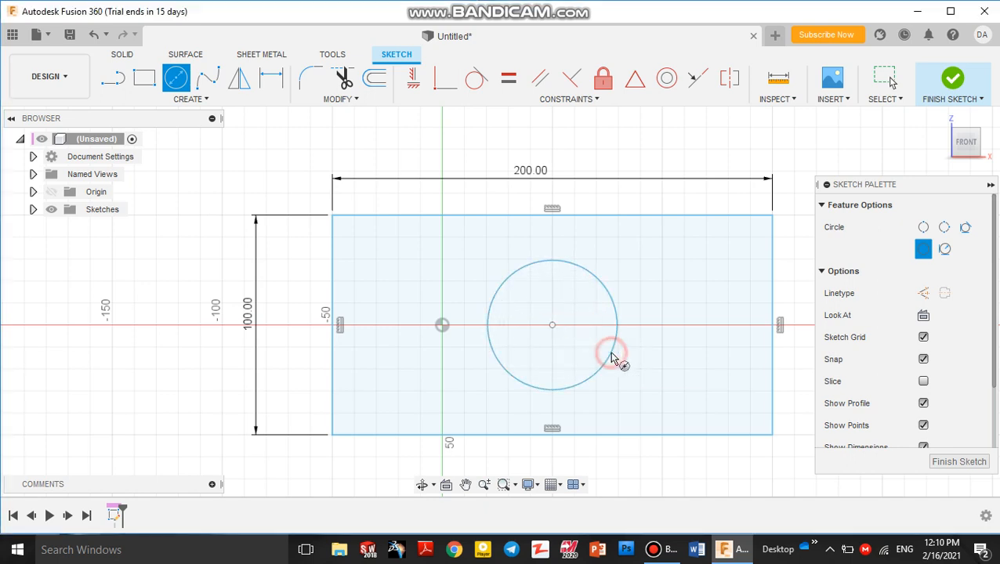
Dimension the circle's diameter, set it to 40 mm, and finish the sketch.
click(270, 78)
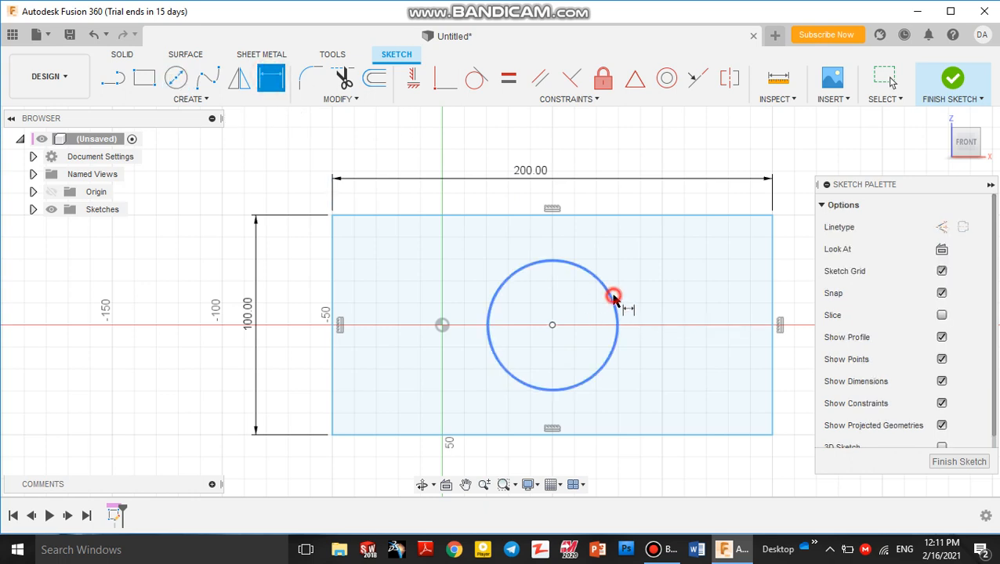
click(613, 296)
click(688, 297)
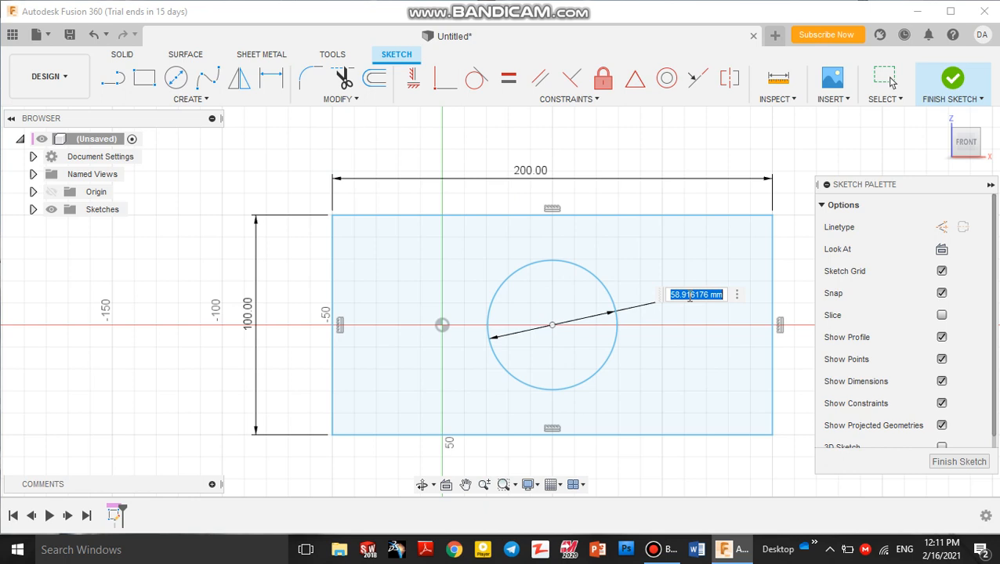
text(40)
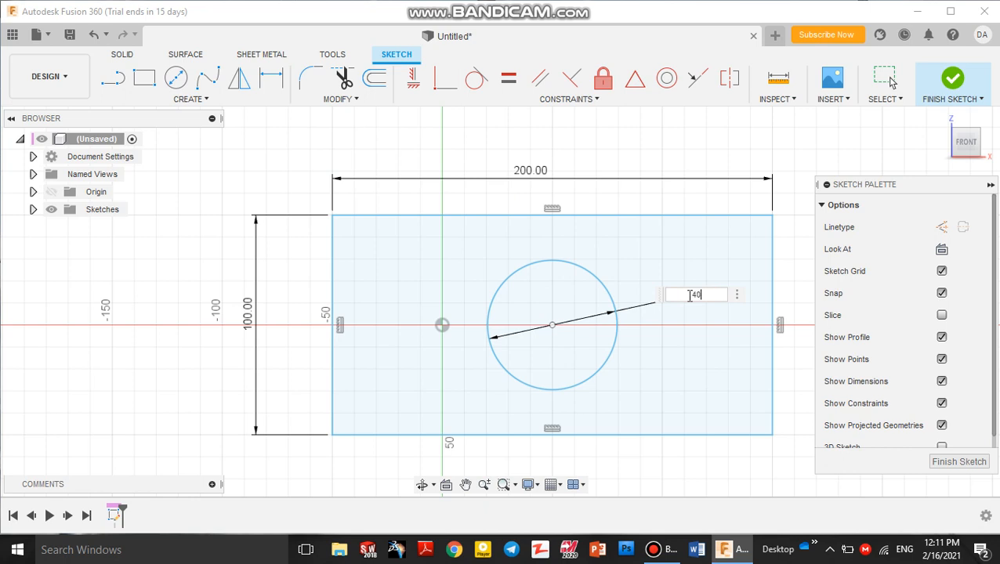
key(Return)
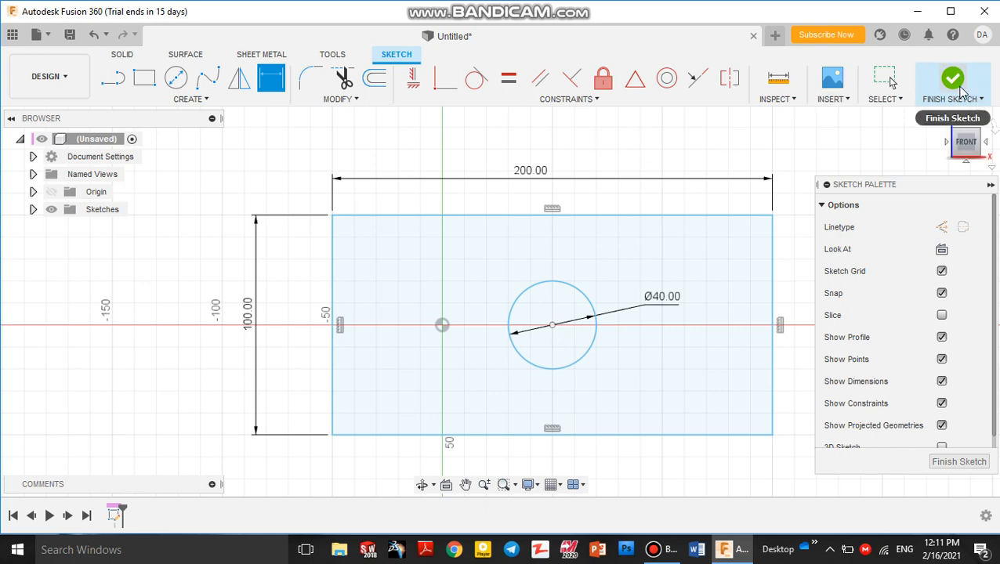
click(956, 93)
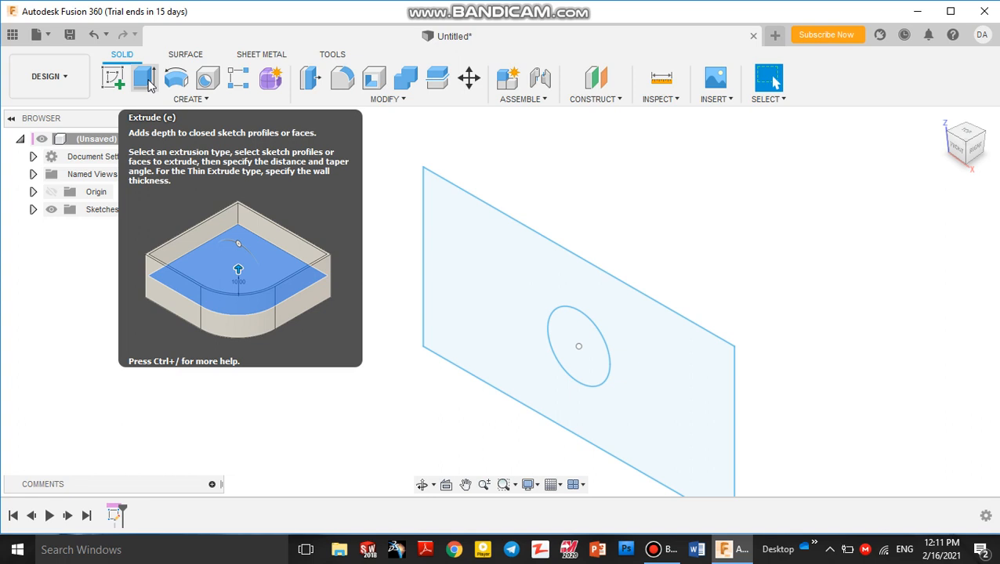
Extrude the rectangular profile around the circle by 100 mm to one side as a new body.
click(147, 80)
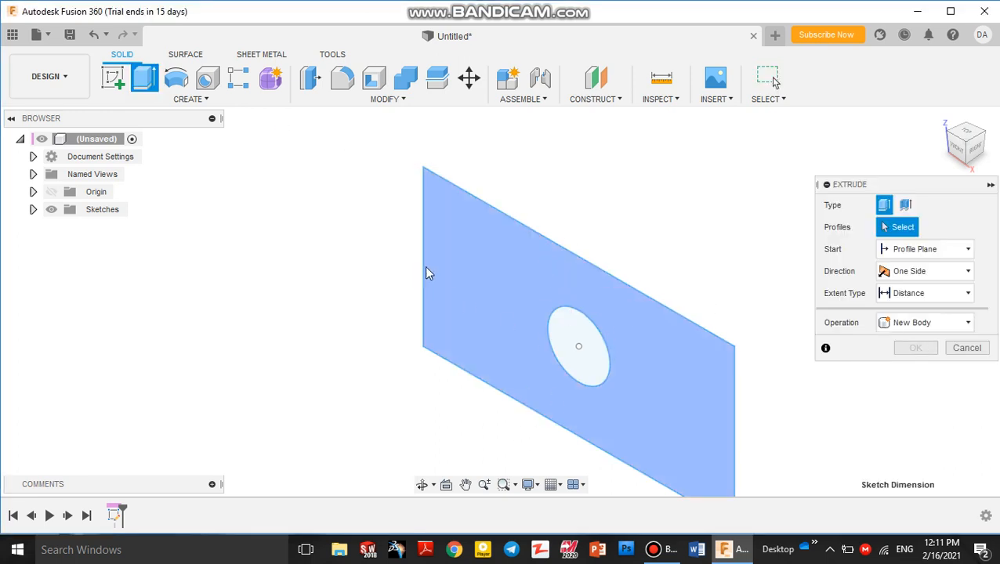
click(701, 250)
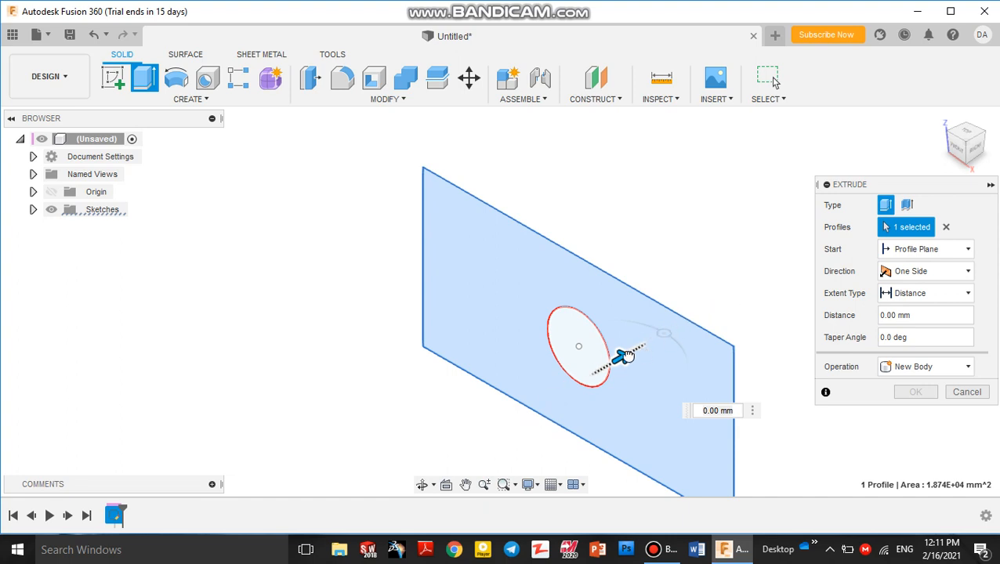
drag(624, 357, 718, 246)
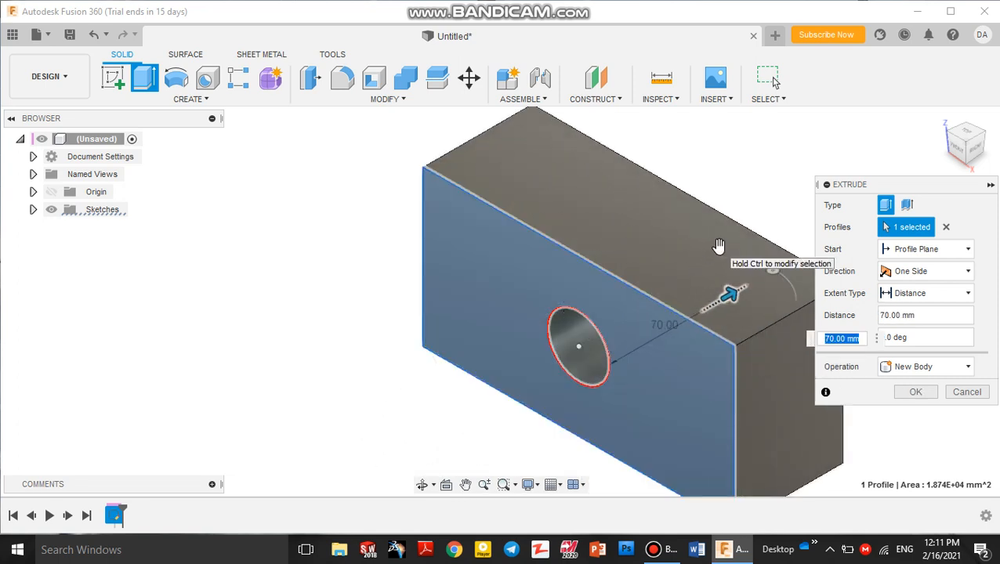
click(915, 315)
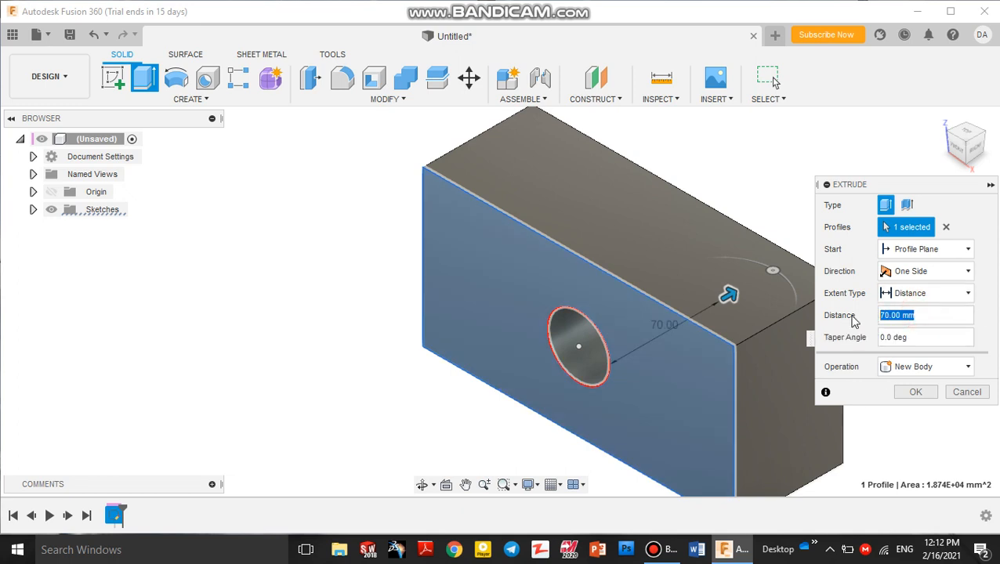
text(100)
key(Return)
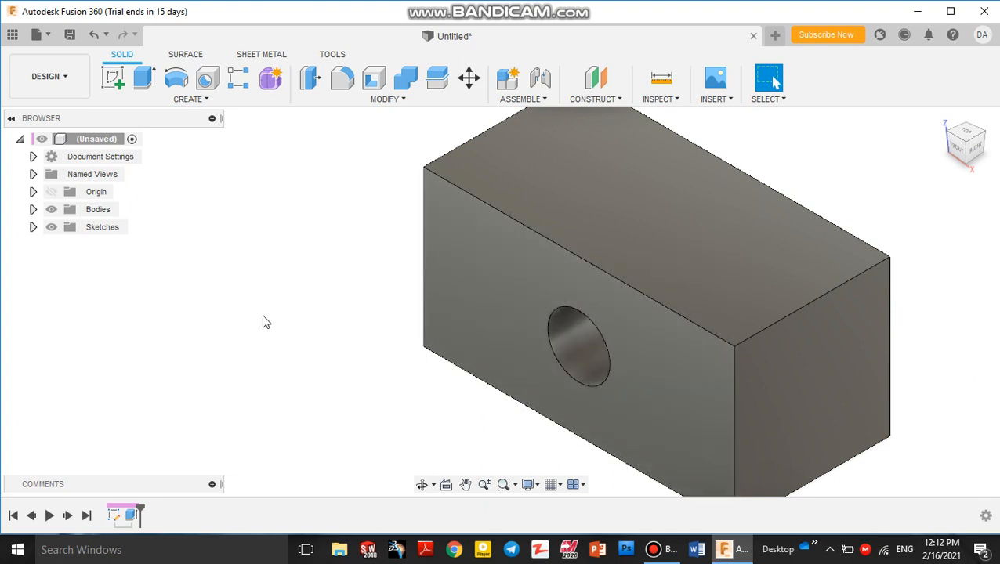
Orbit around the extruded block to examine its faces and through hole, and restore the home view.
click(421, 486)
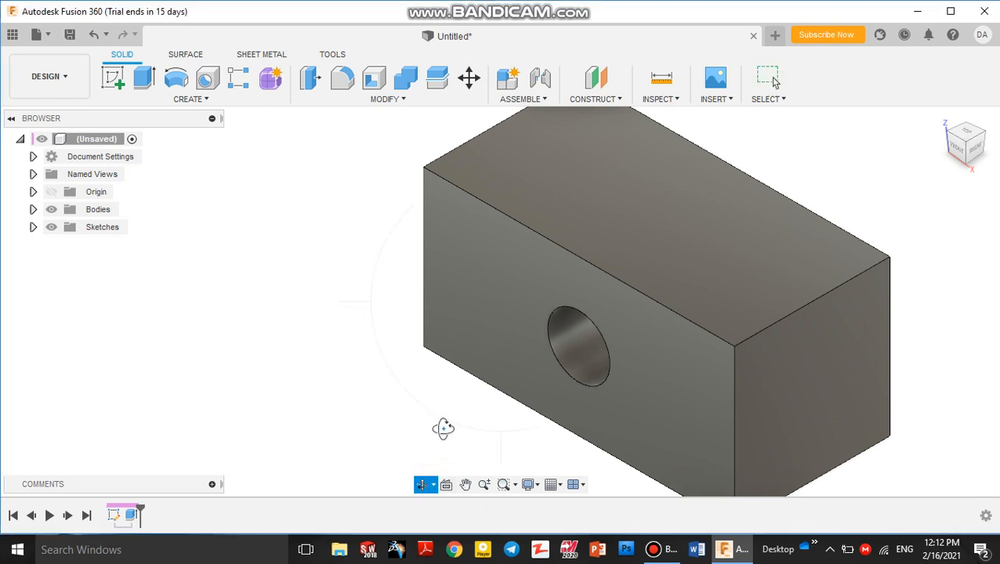
mouse_move(430, 417)
mouse_down()
mouse_move(465, 412)
mouse_move(484, 357)
mouse_move(442, 147)
mouse_move(507, 300)
mouse_move(346, 266)
mouse_move(388, 361)
mouse_move(507, 373)
mouse_move(678, 262)
mouse_move(658, 340)
mouse_move(591, 421)
mouse_up()
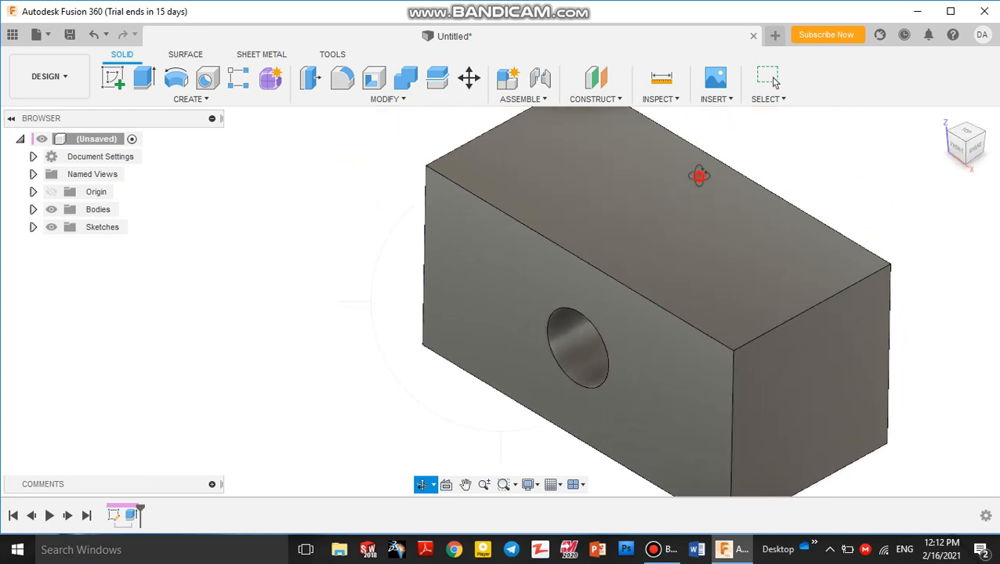
drag(698, 174, 718, 390)
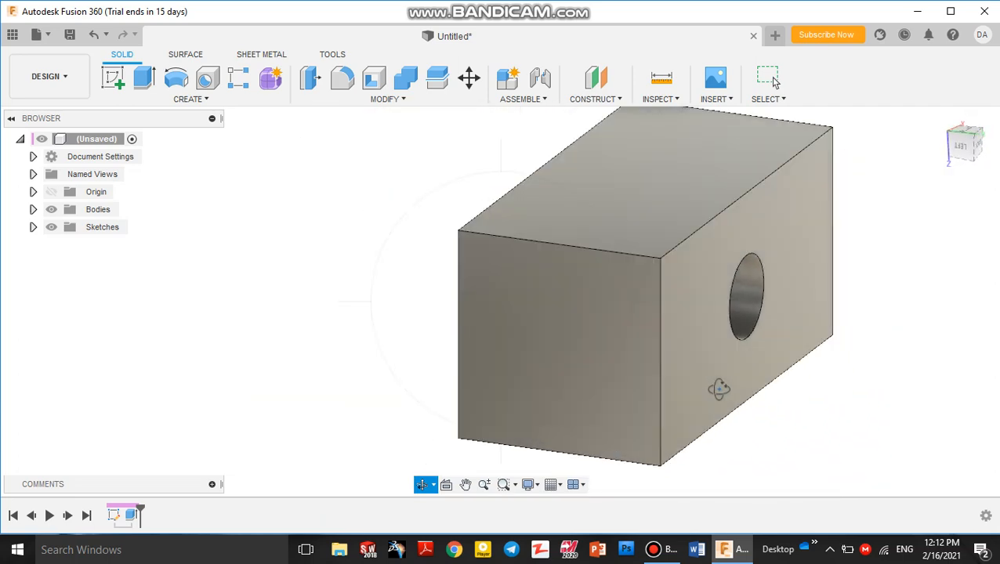
key(Escape)
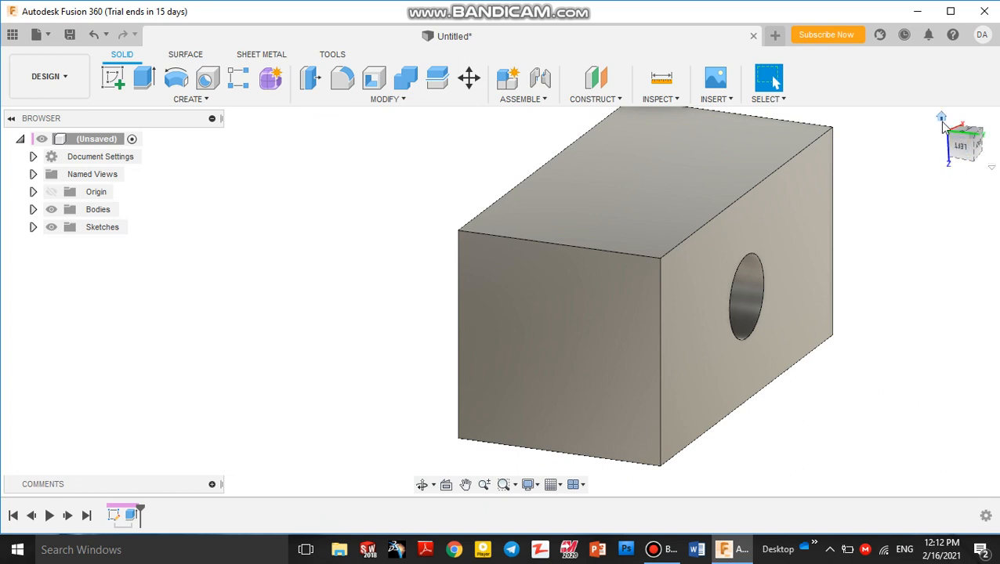
click(941, 120)
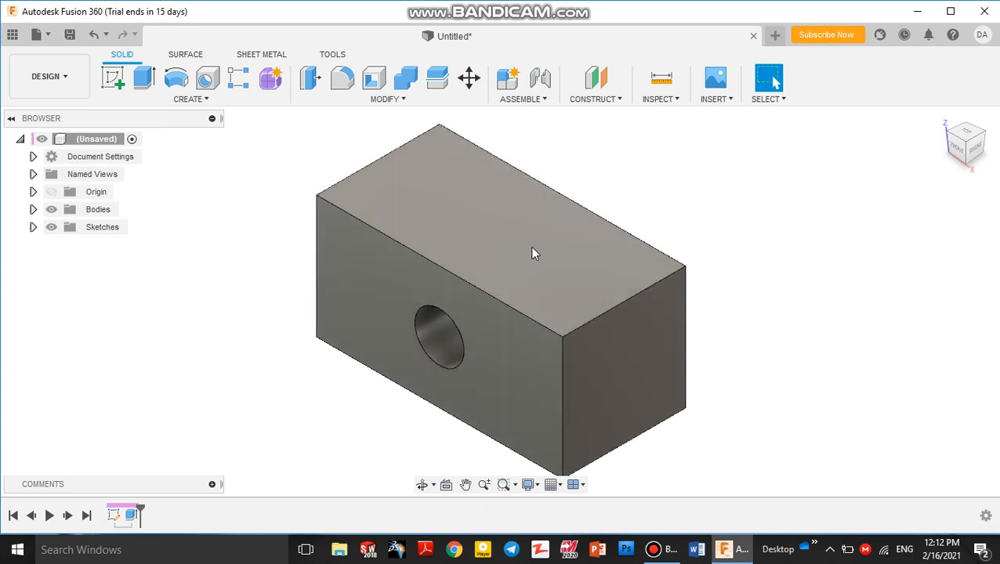
click(531, 249)
click(630, 389)
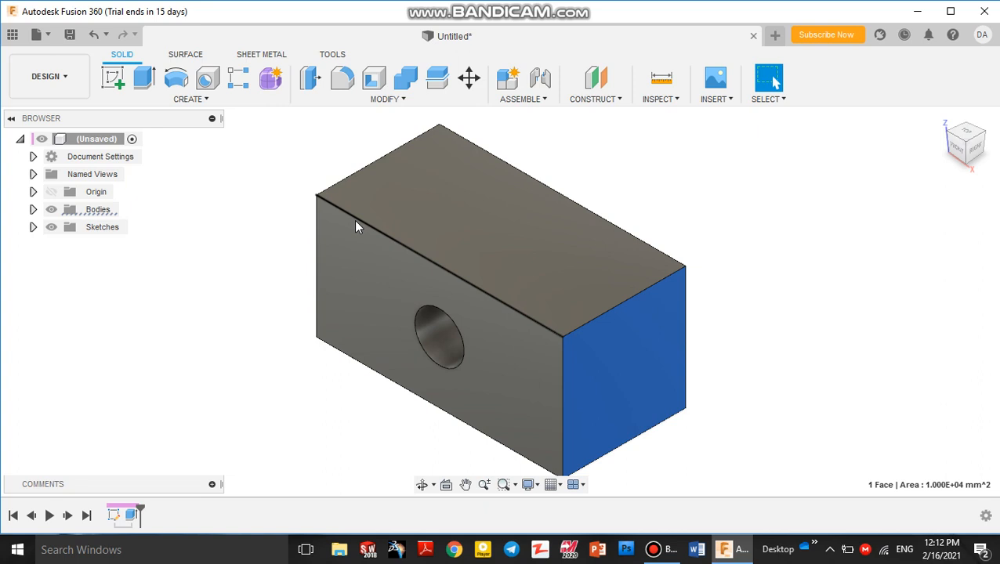
Sketch a 40 by 40 mm two-point rectangle on the block's front face, left of the round hole, and finish the sketch.
click(353, 258)
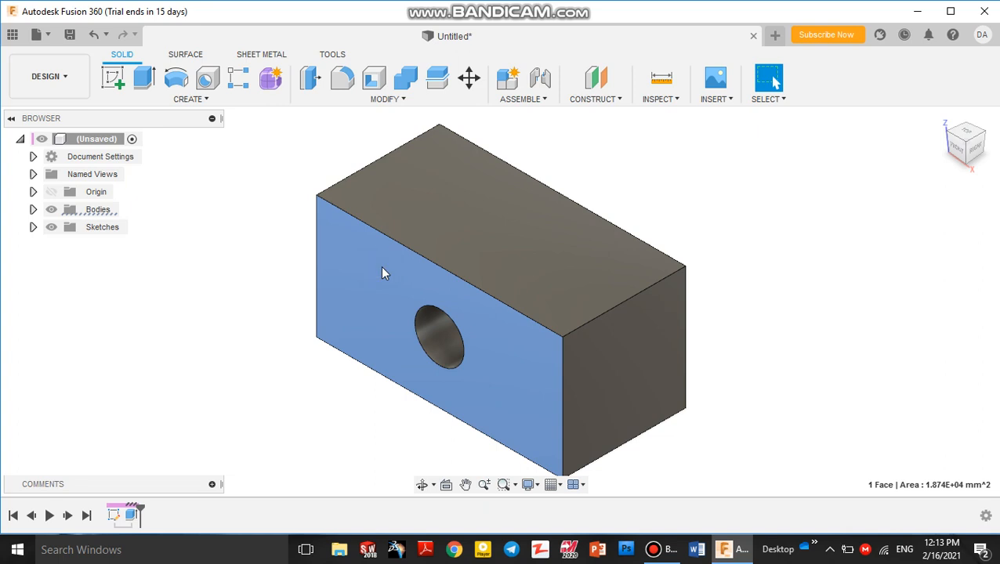
right_click(383, 272)
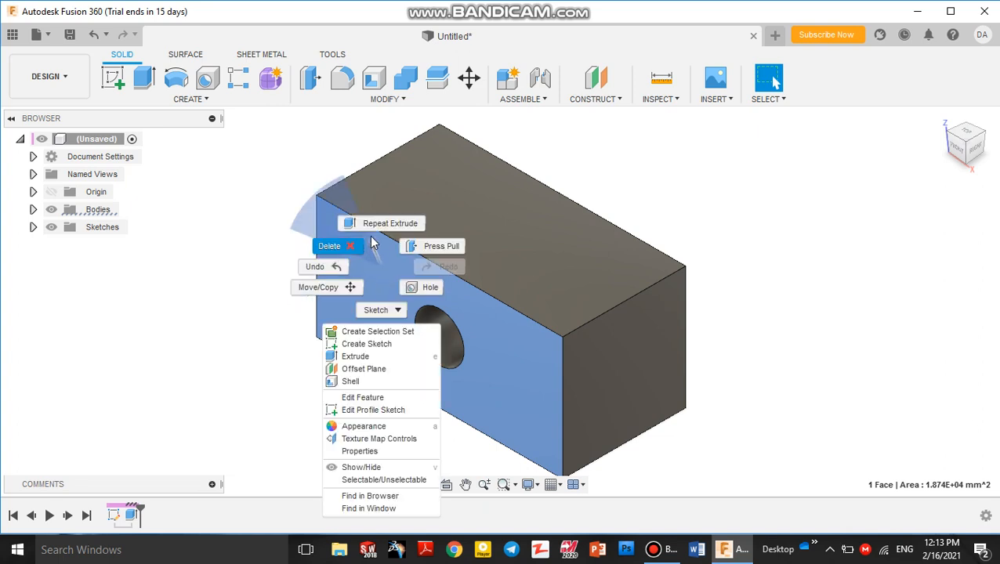
click(382, 309)
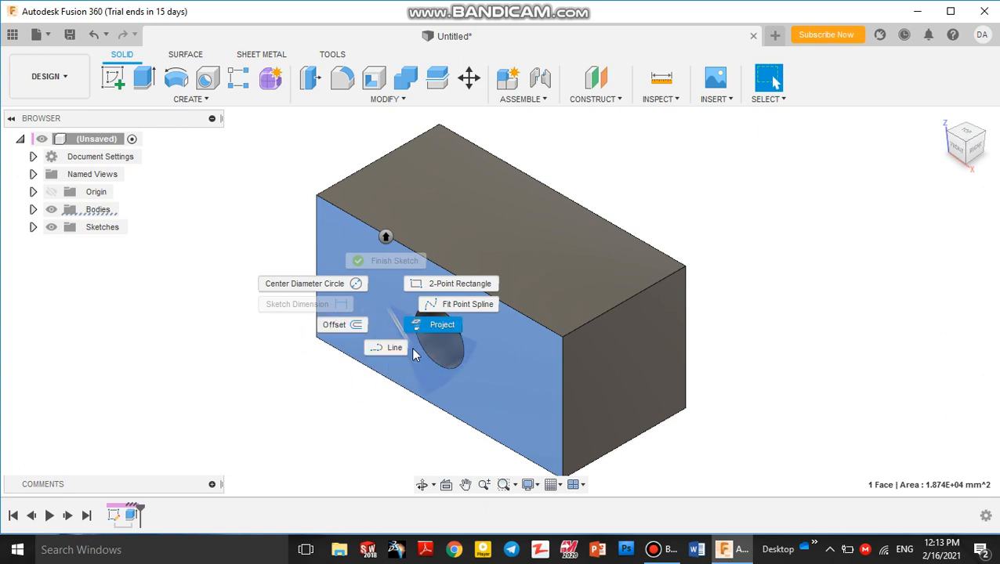
click(422, 285)
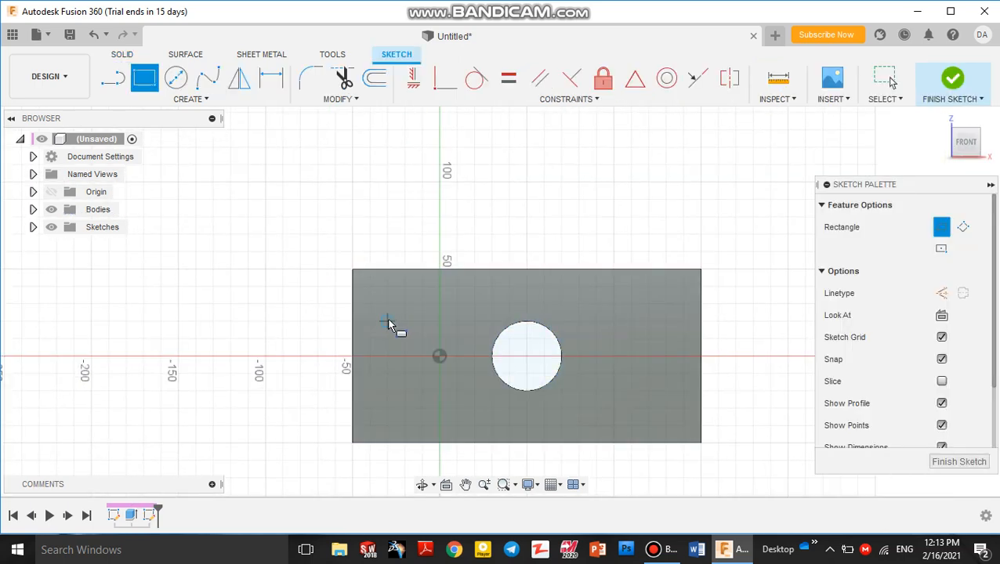
click(387, 322)
text(40)
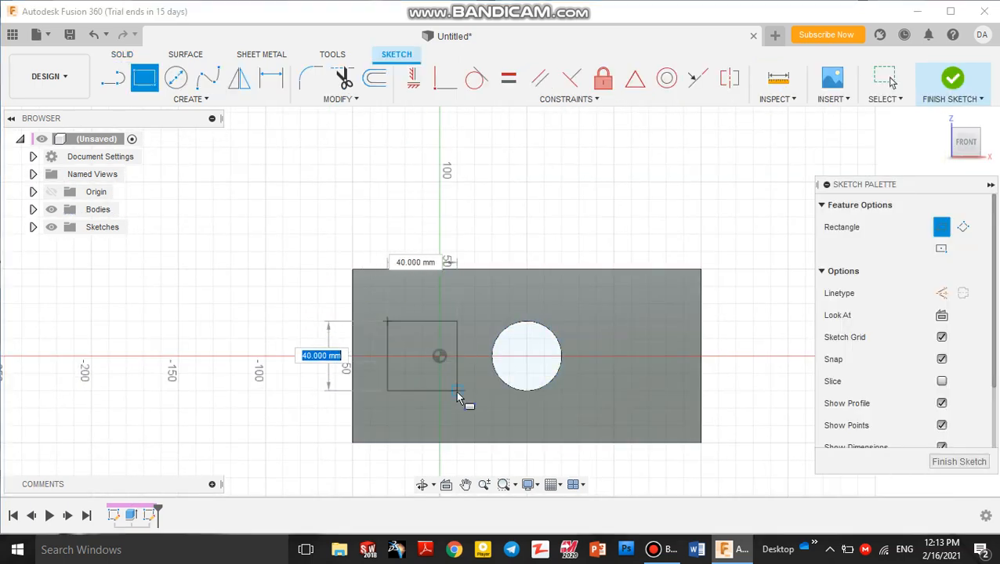
key(Tab)
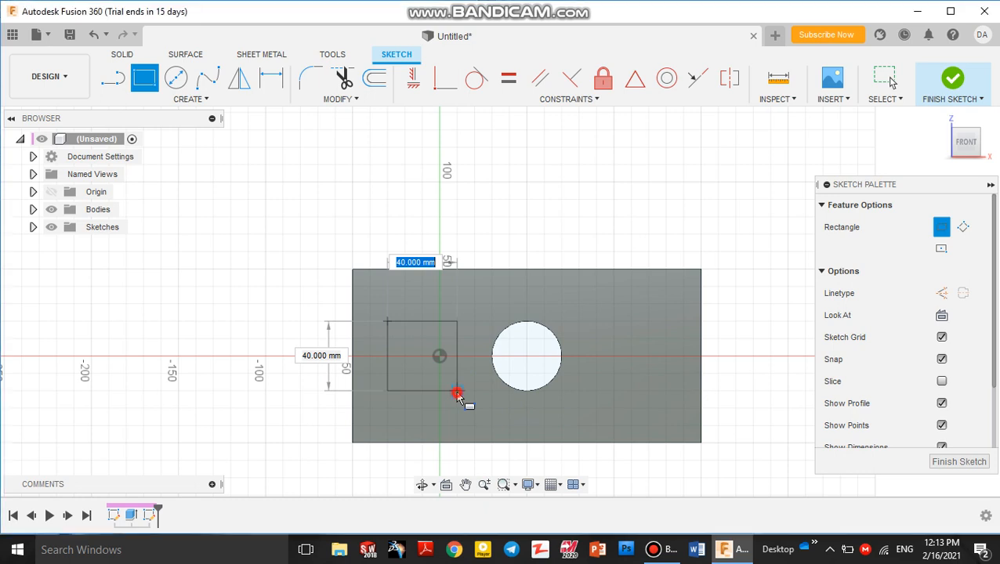
key(Return)
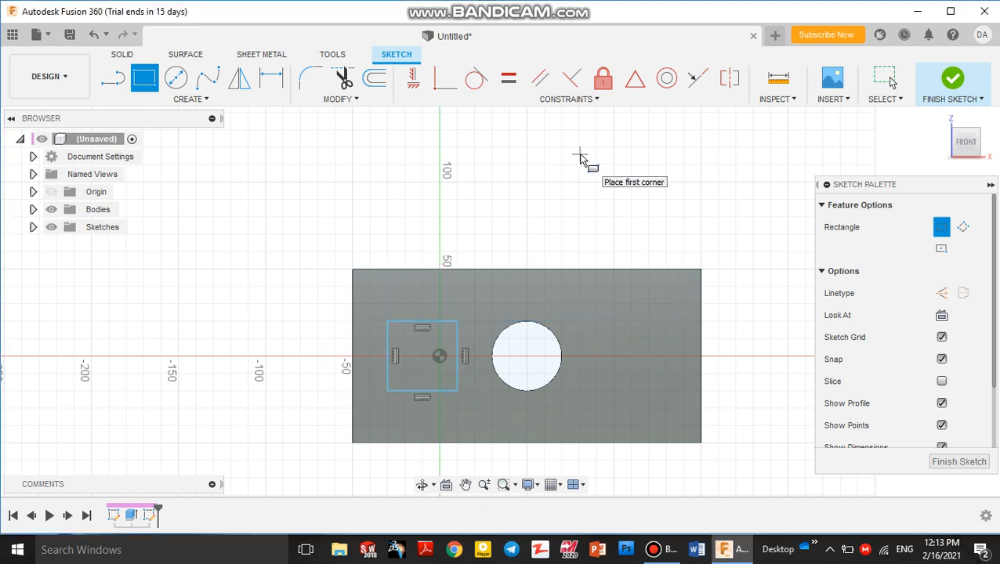
click(955, 79)
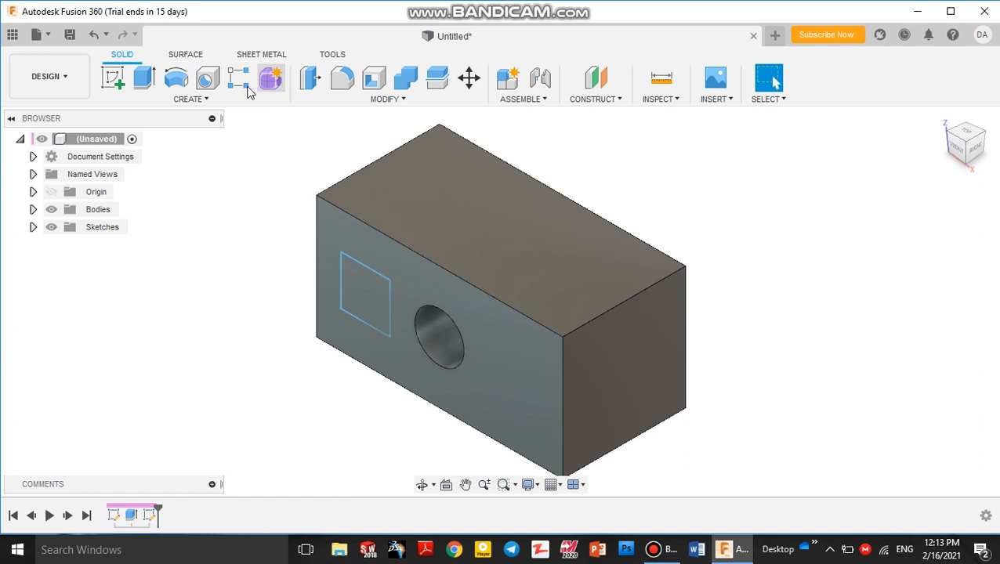
click(208, 80)
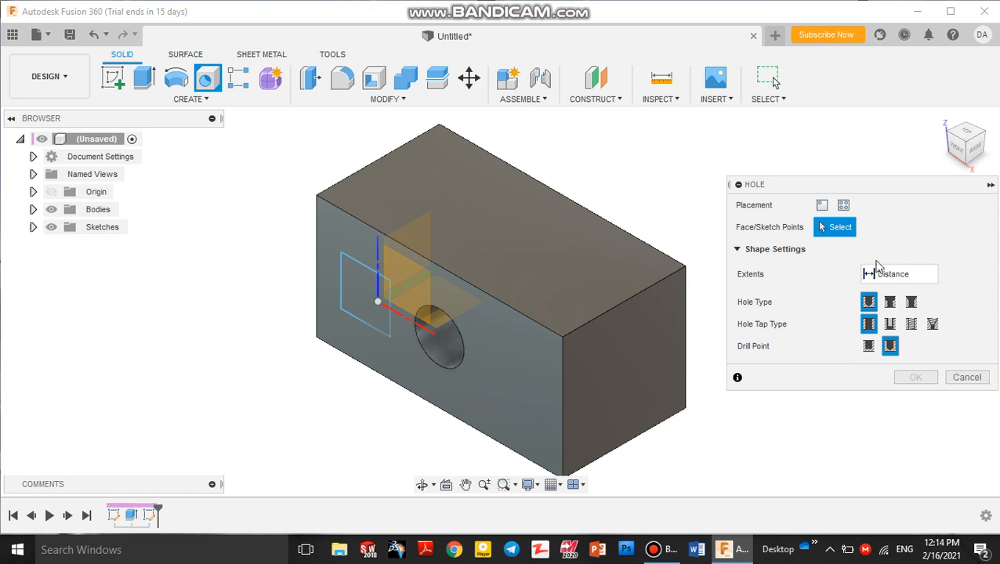
click(371, 270)
click(354, 296)
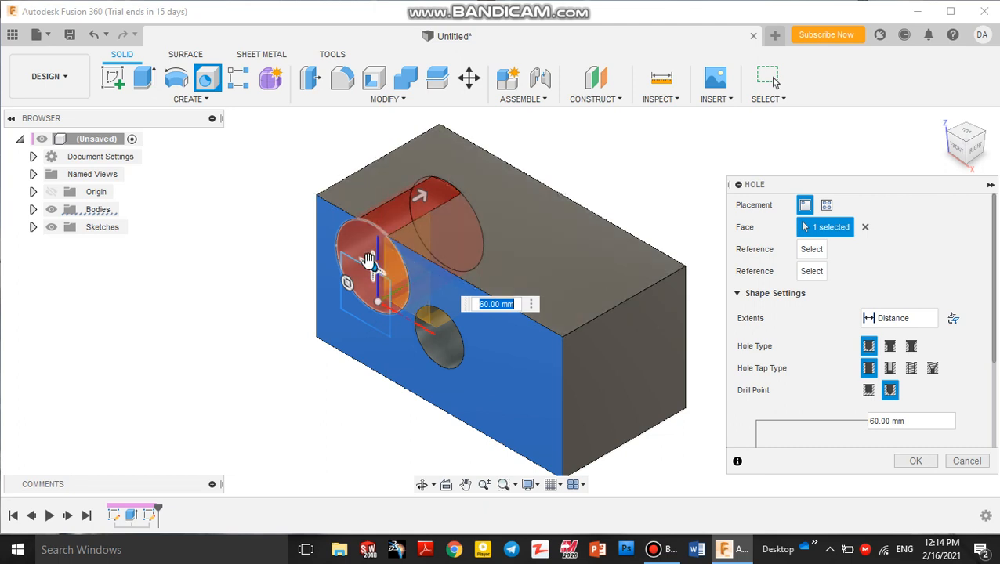
drag(375, 266, 680, 141)
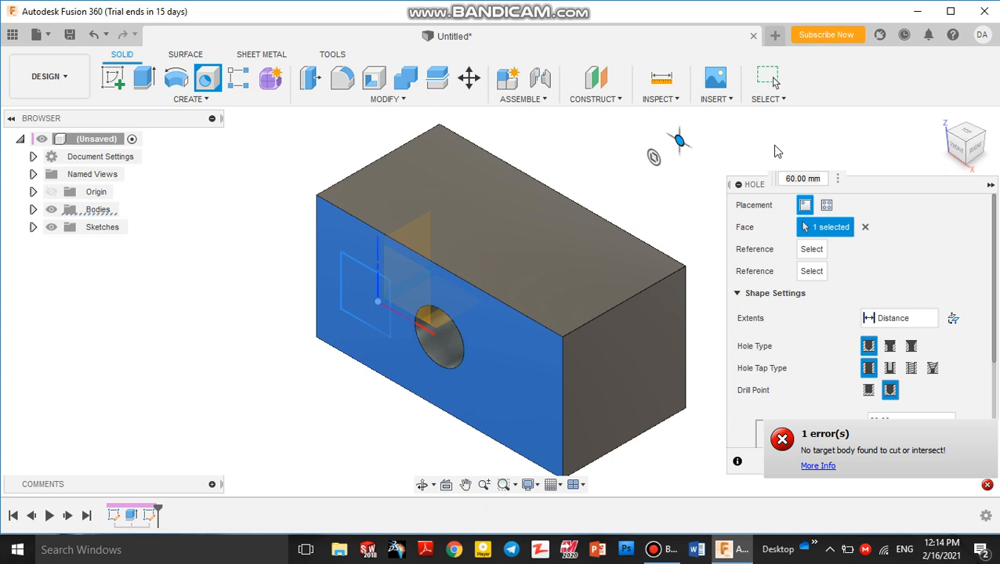
key(Escape)
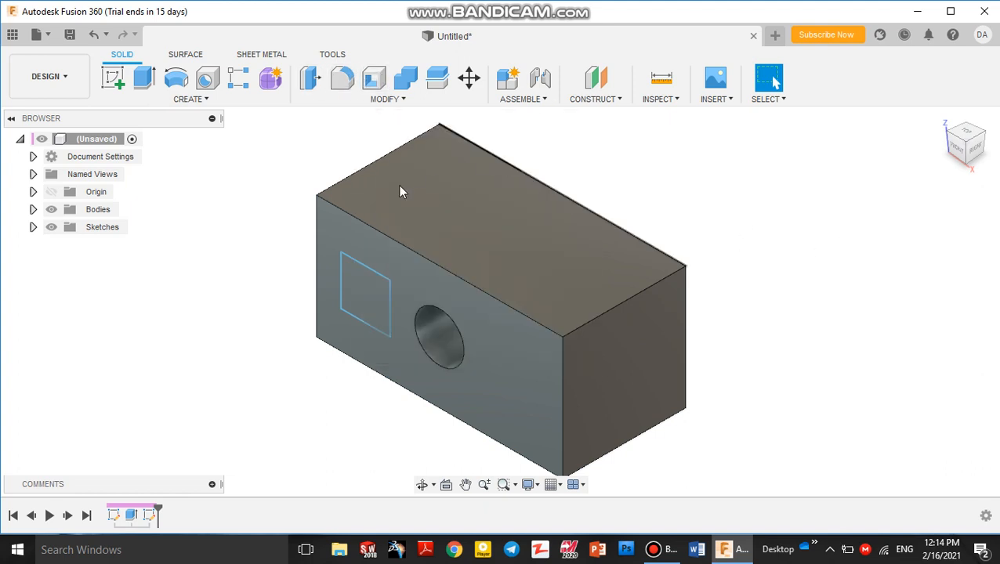
click(366, 294)
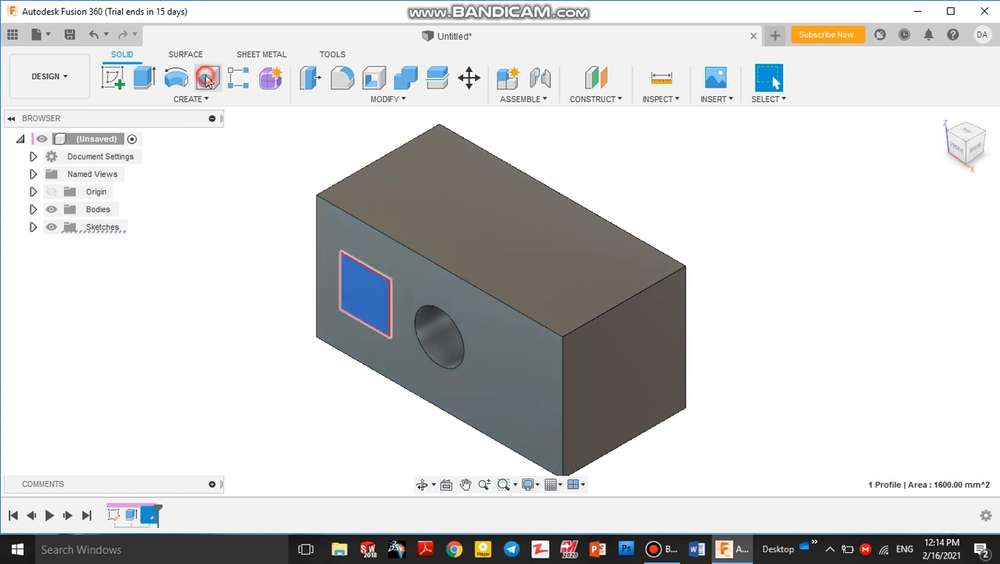
click(207, 79)
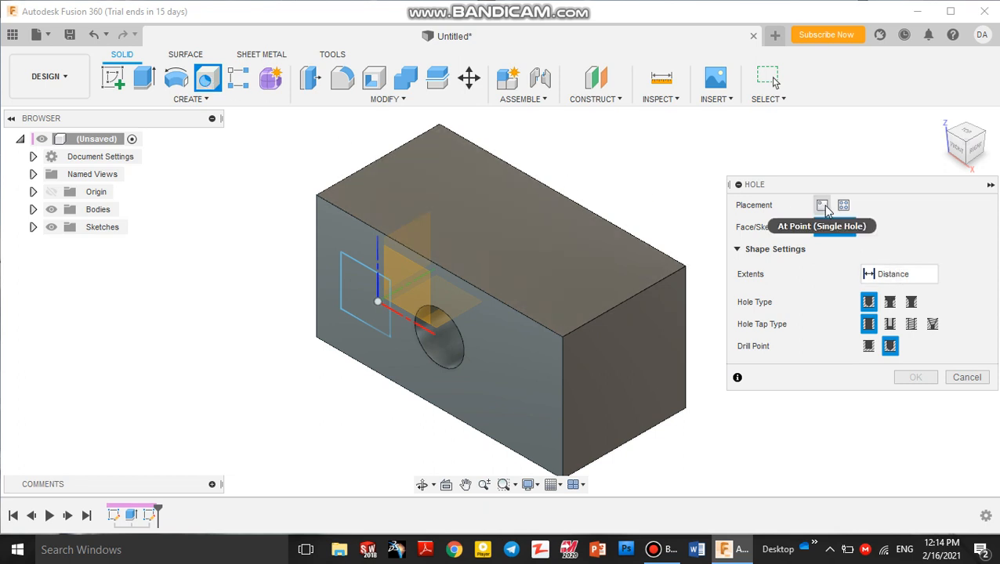
click(973, 379)
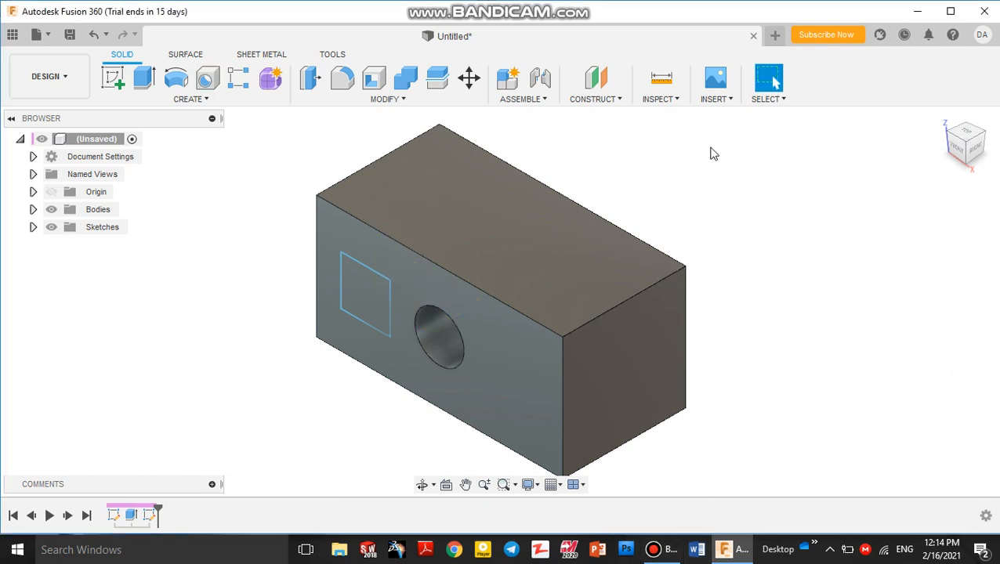
mouse_move(479, 4)
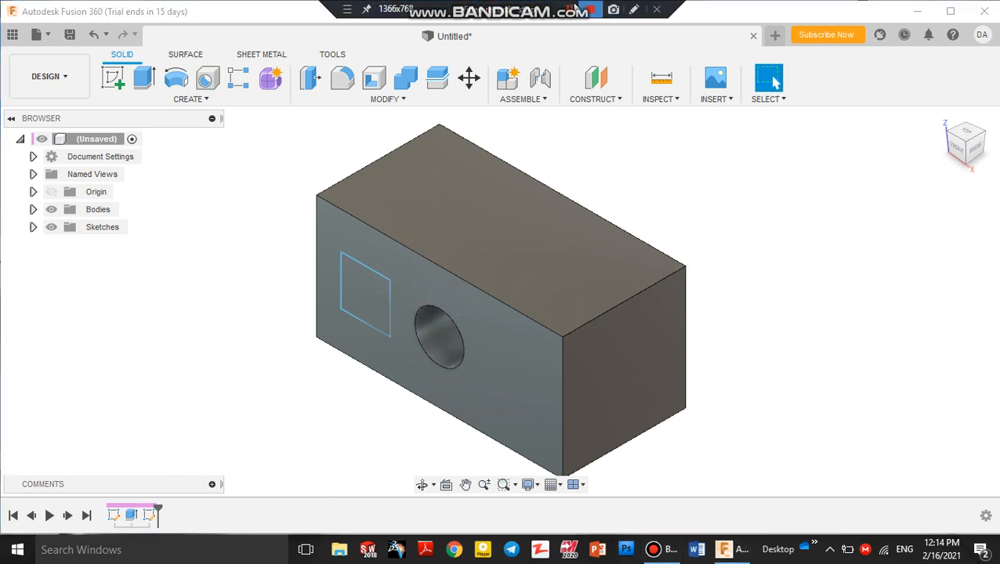
Extrude the square profile on the block's front face outward by 20 mm, joining it to the block.
key(e)
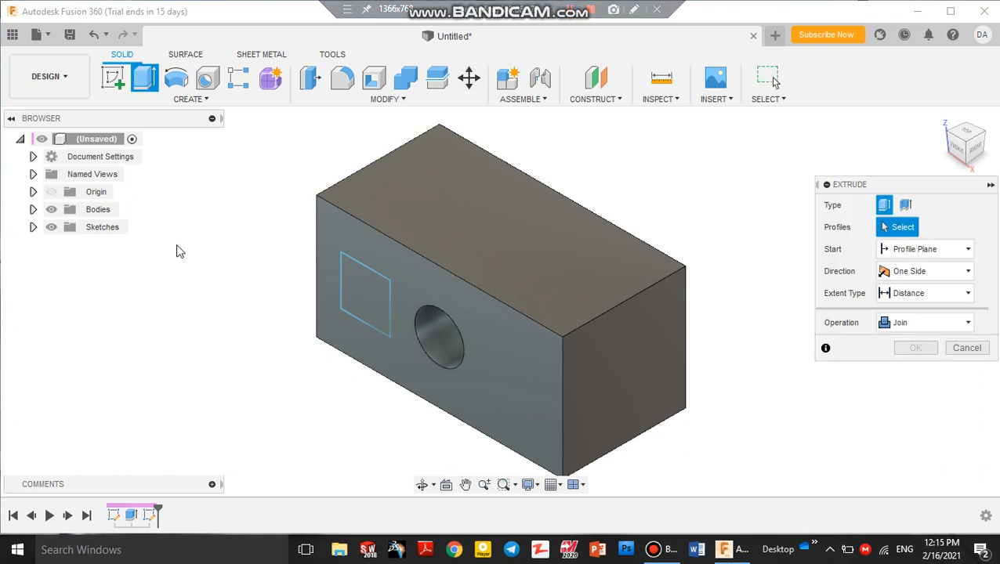
click(153, 80)
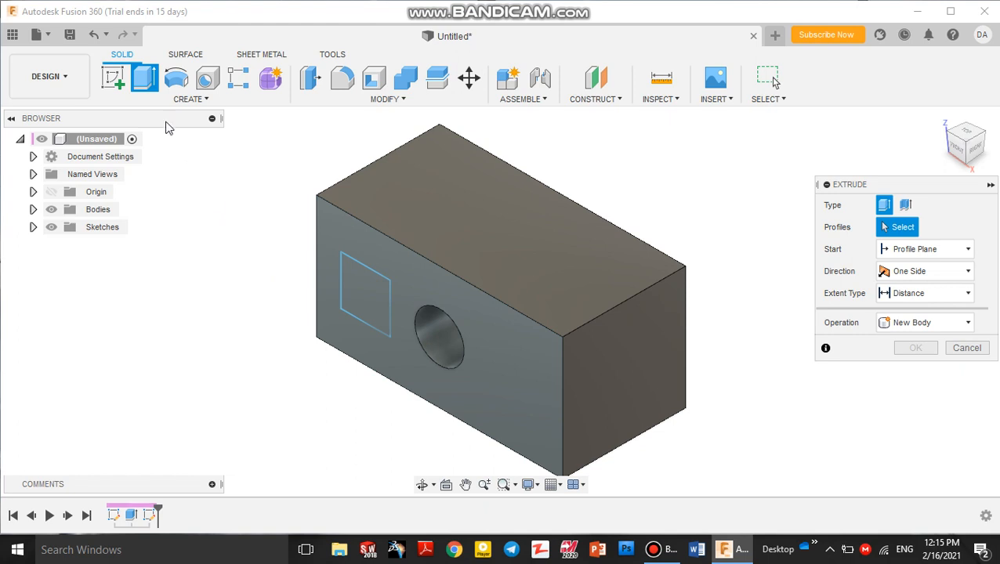
click(365, 299)
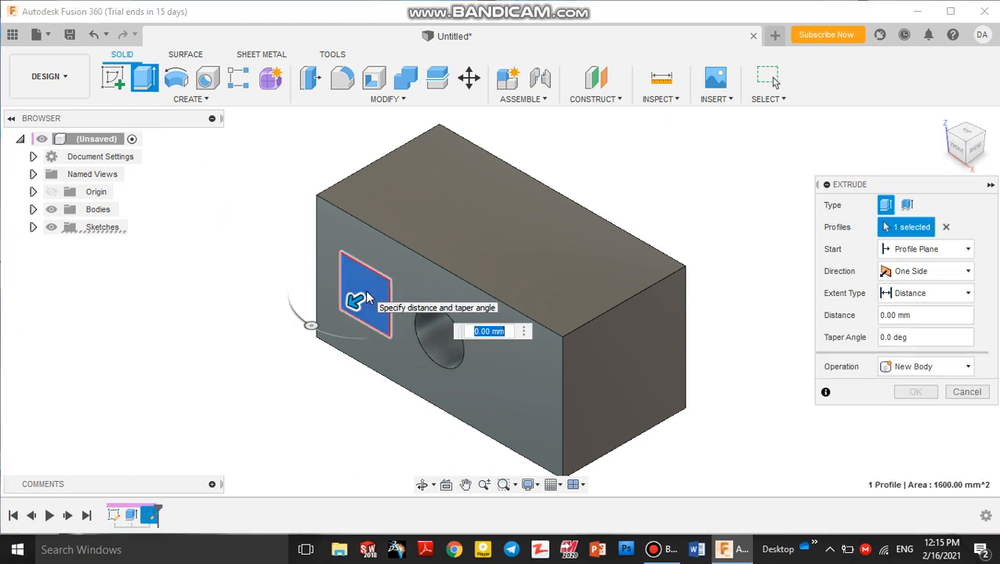
drag(354, 300, 172, 434)
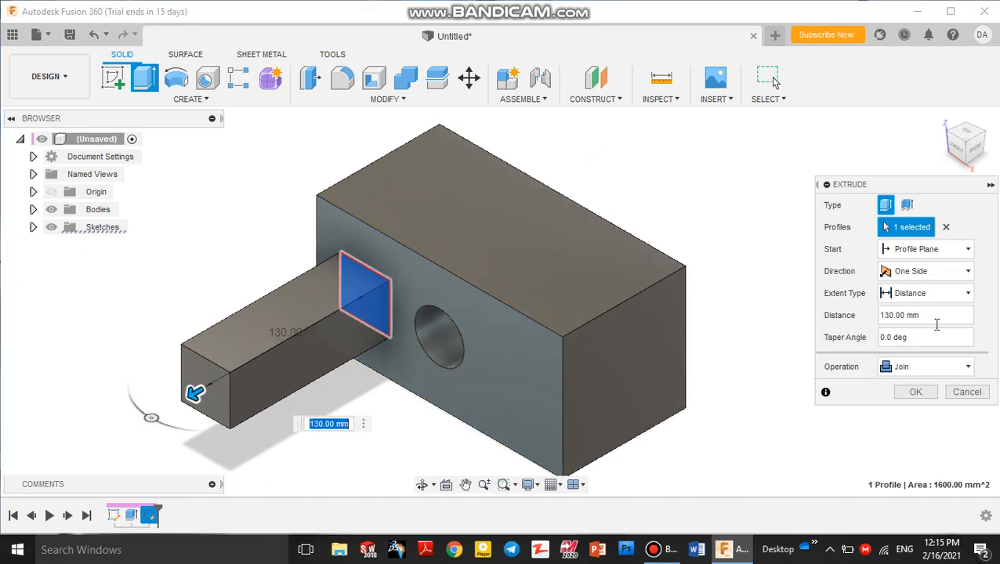
drag(911, 316, 855, 319)
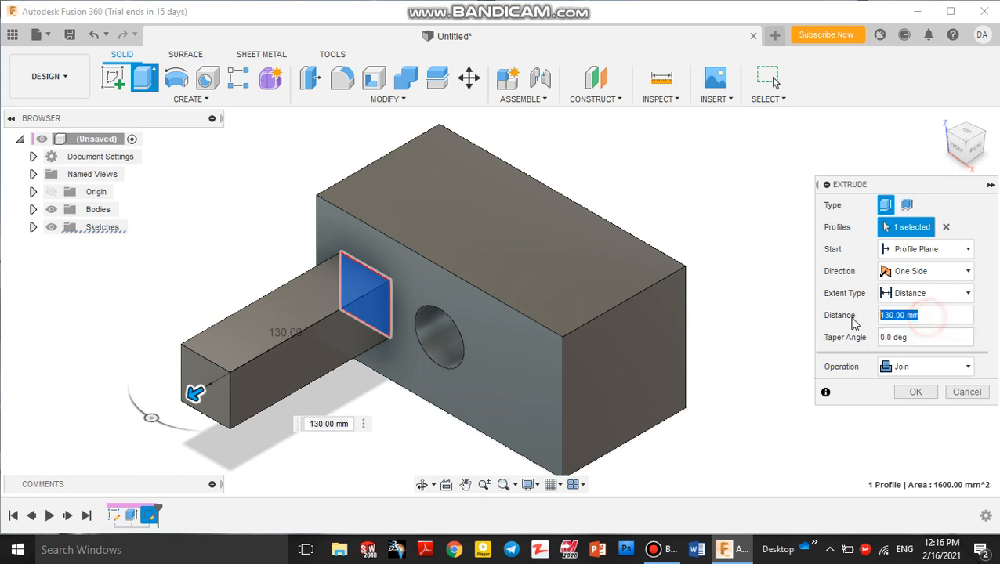
text(2)
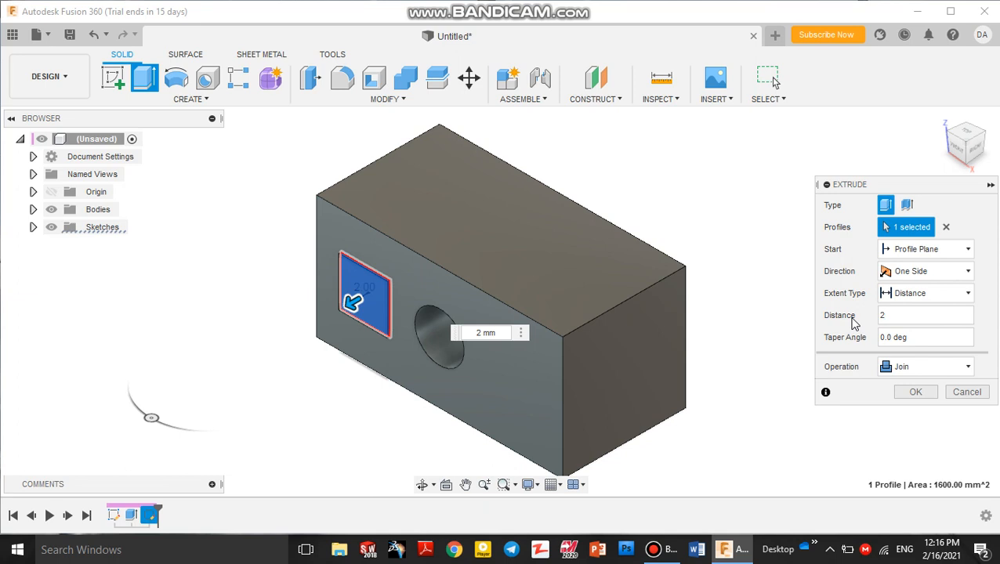
text(0)
key(Return)
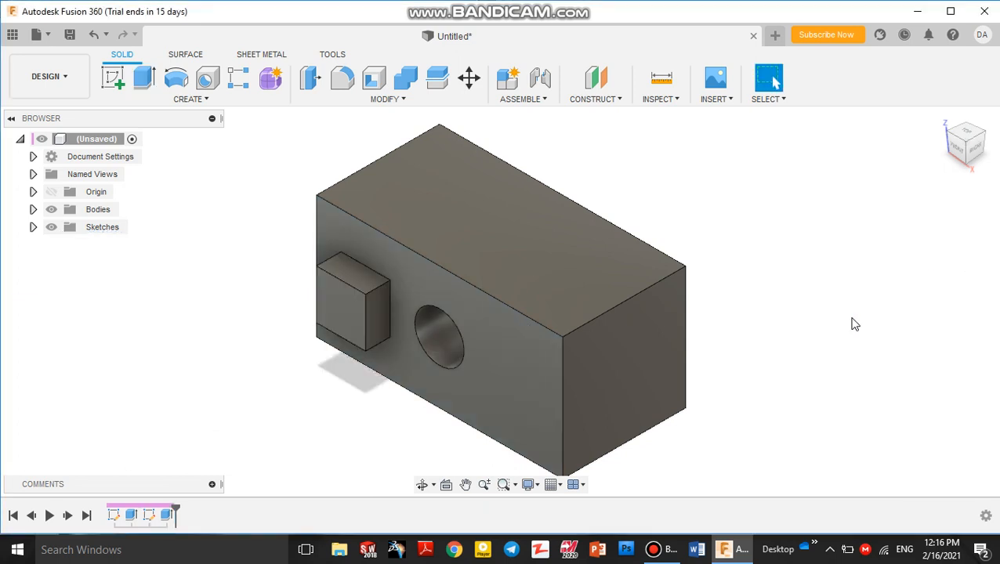